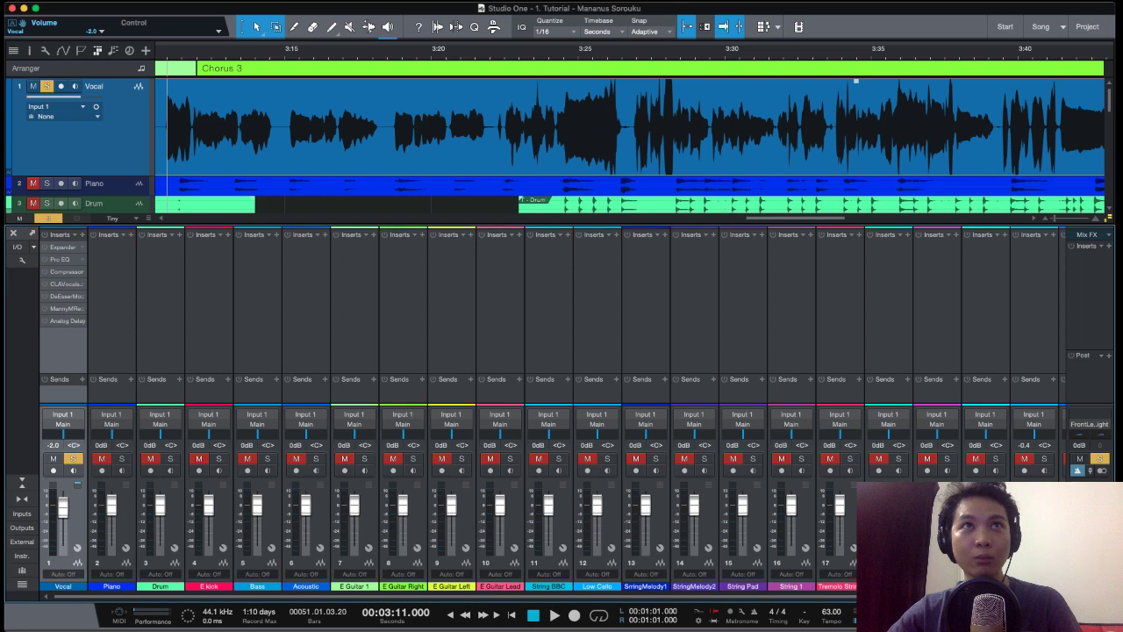
# Step: Play the soloed vocal from 3:11 twice, without and with its insert effects, to compare the sound
pyautogui.press('space')
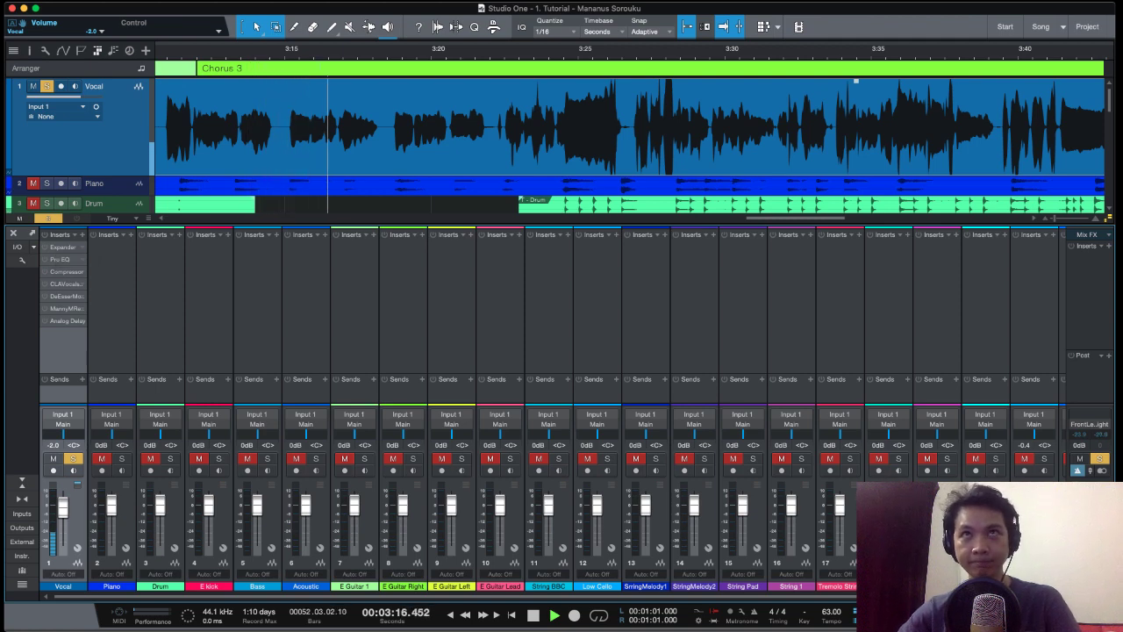
pyautogui.press('space')
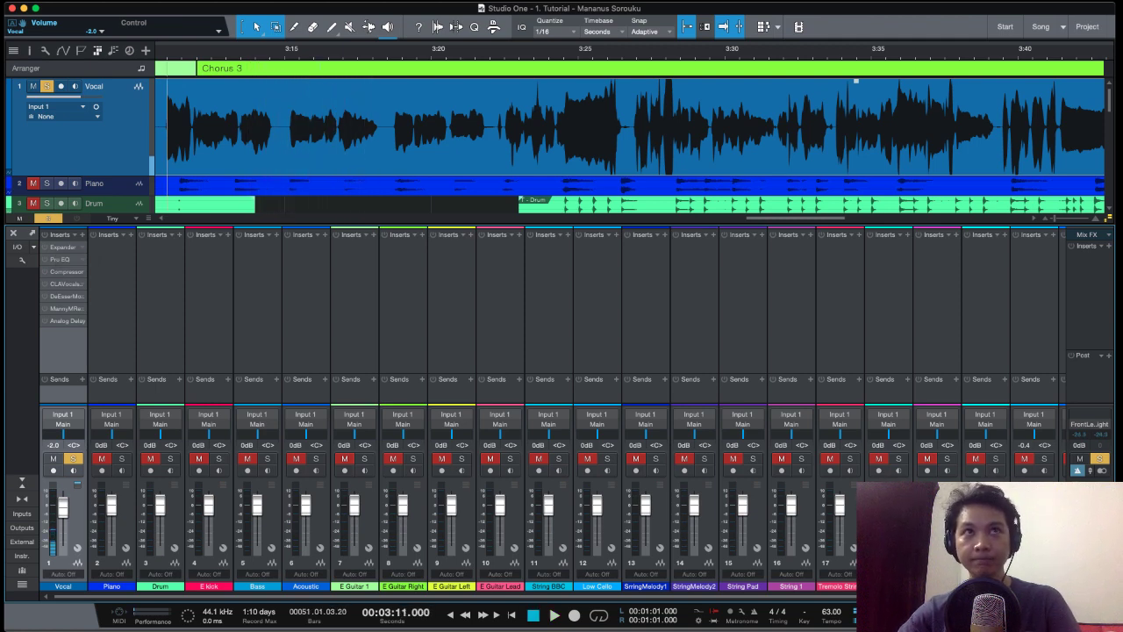
pyautogui.press('space')
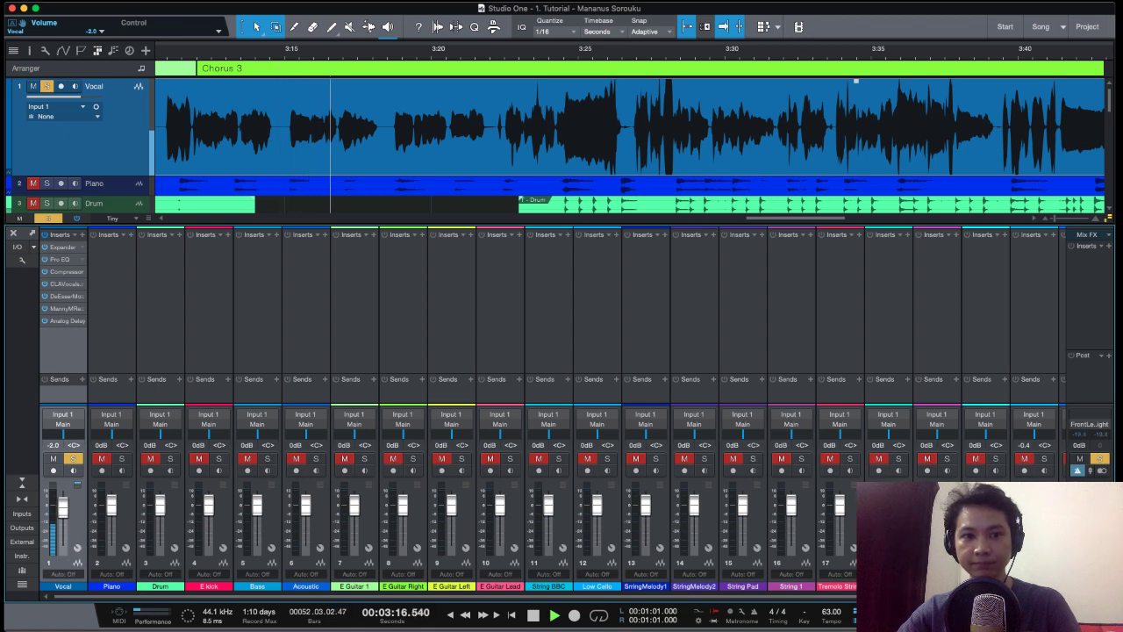
pyautogui.press('space')
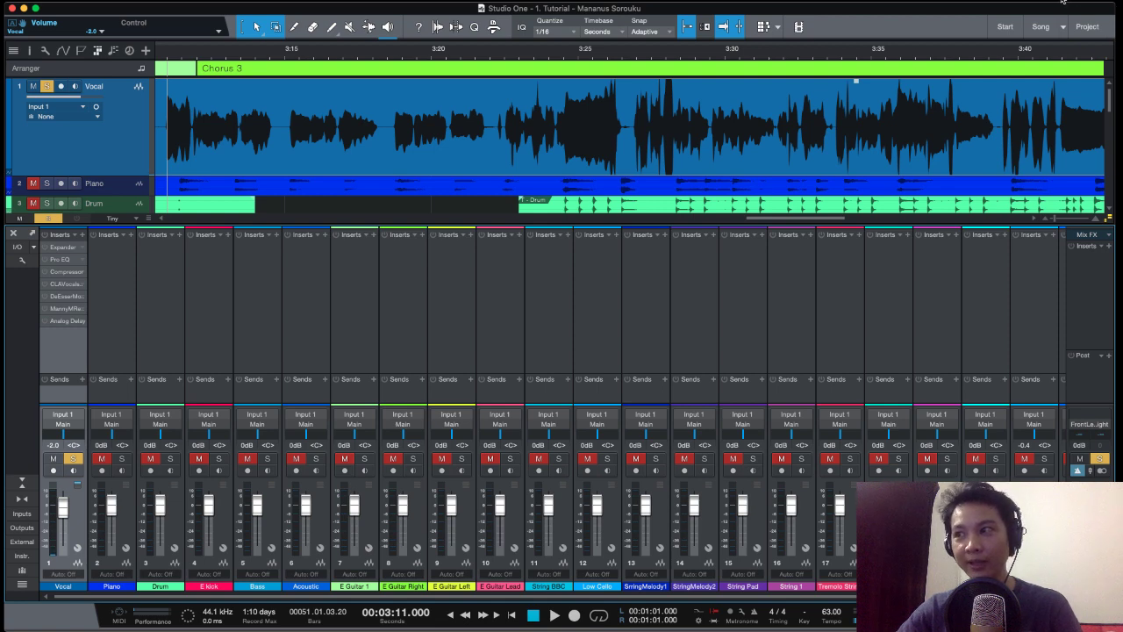
# Step: Open the vocal clip in the audio editor and inspect its waveform from 3:10 while listening for background noise
pyautogui.press('F2')
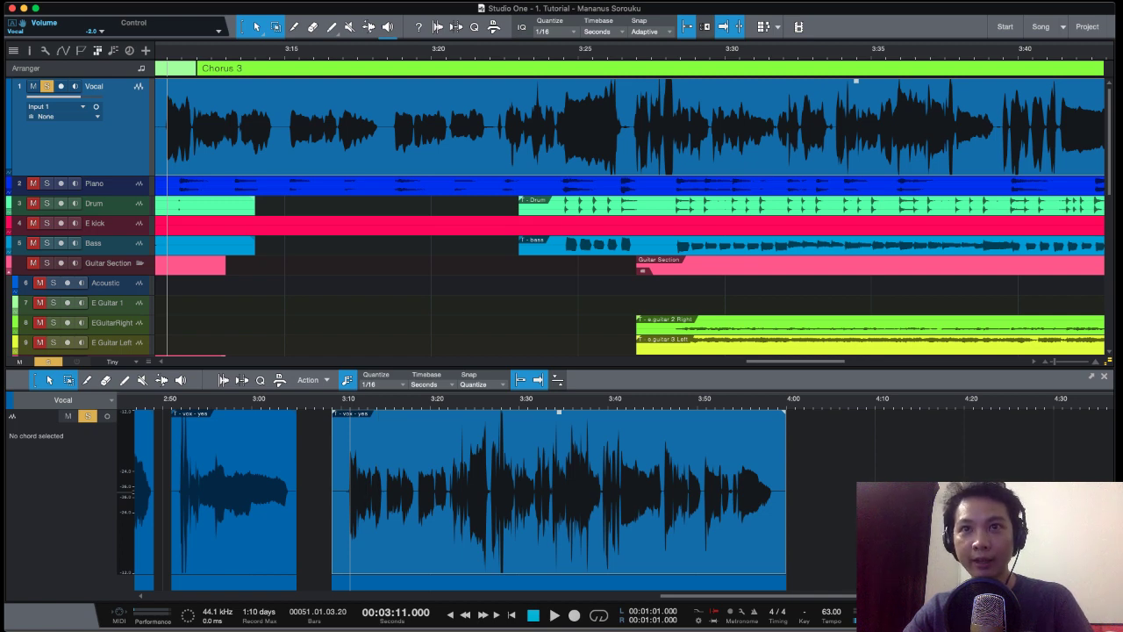
pyautogui.press('KP_Subtract')
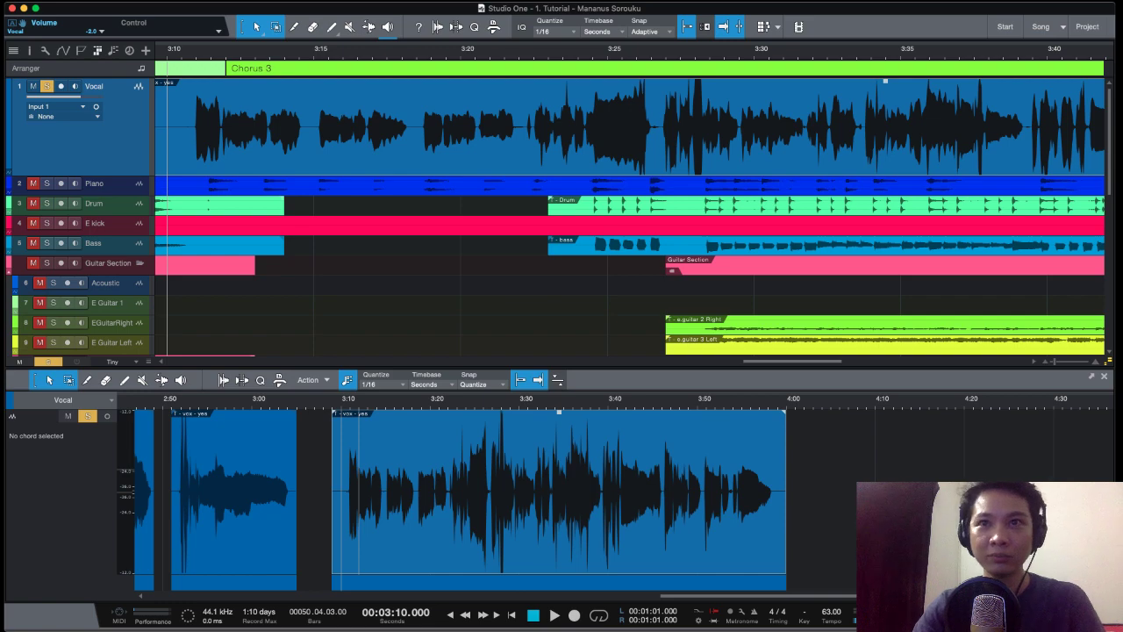
pyautogui.scroll(5, 359, 491)
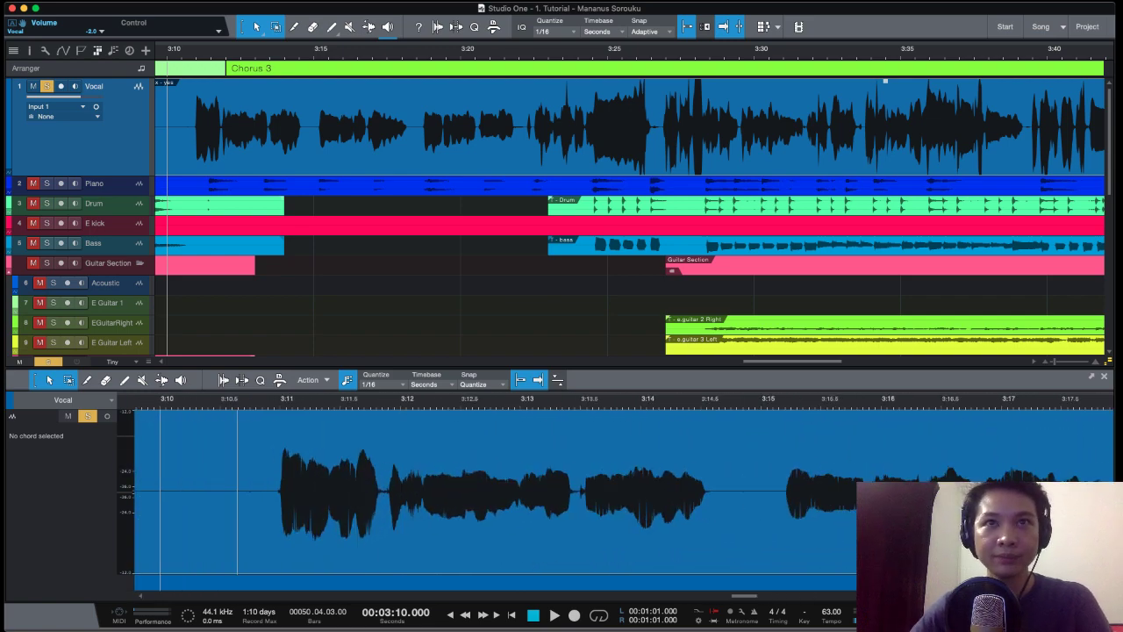
pyautogui.scroll(3, 432, 491)
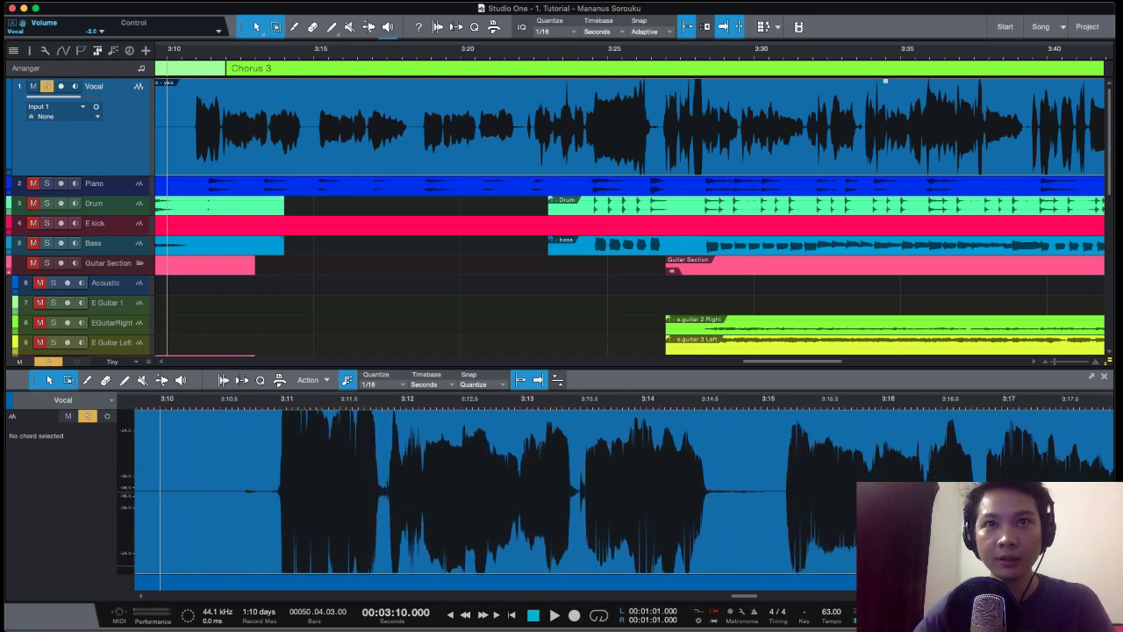
pyautogui.press('space')
pyautogui.press('space')
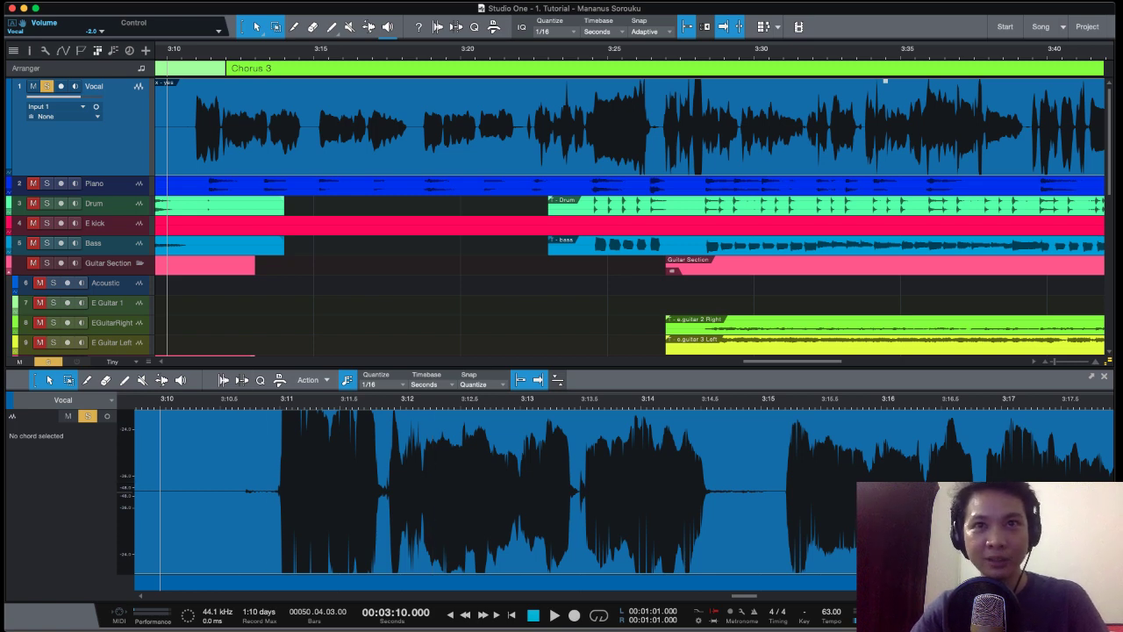
pyautogui.moveTo(1108, 561); pyautogui.dragTo(1109, 588)
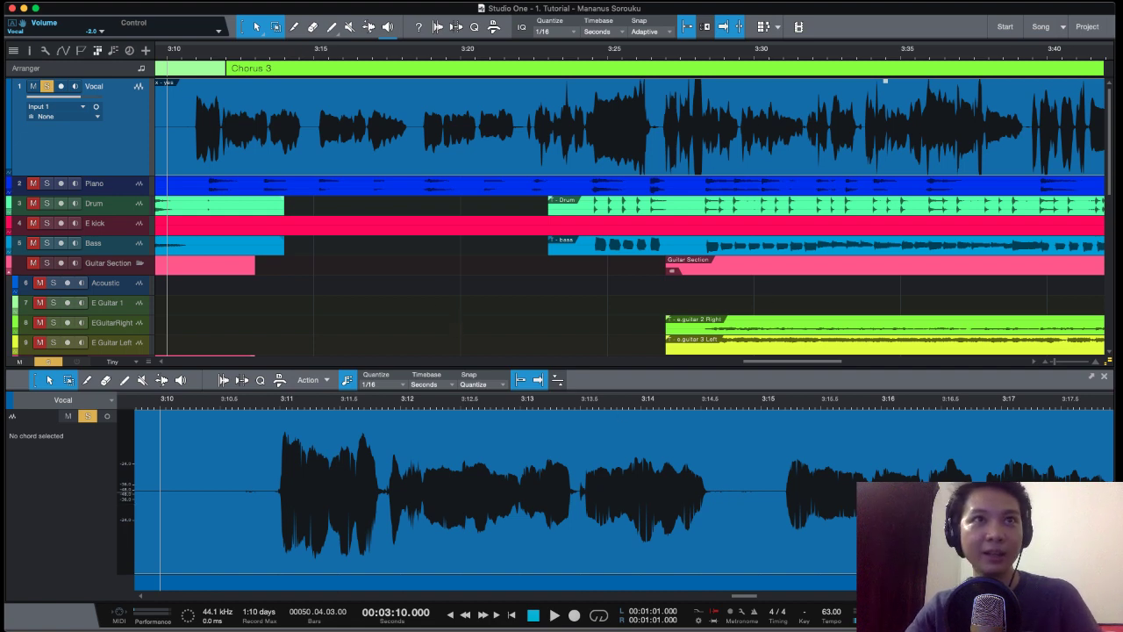
# Step: Return to the mixer, enable the Vocal channel's Expander, and review its threshold, range and ratio before closing it
pyautogui.press('F3')
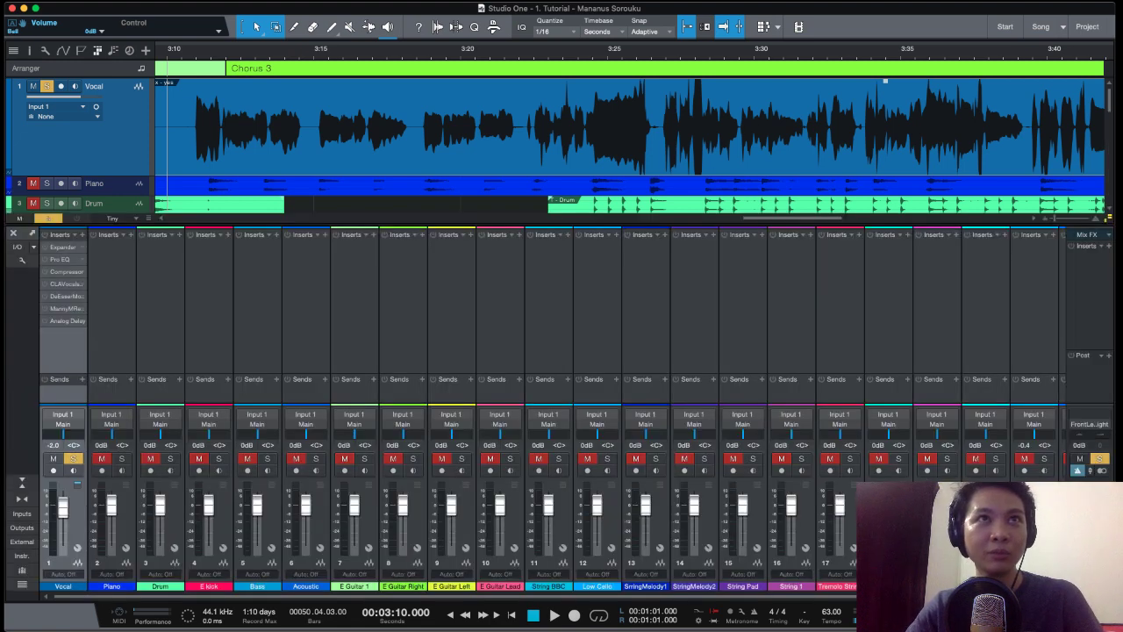
pyautogui.press('F11')
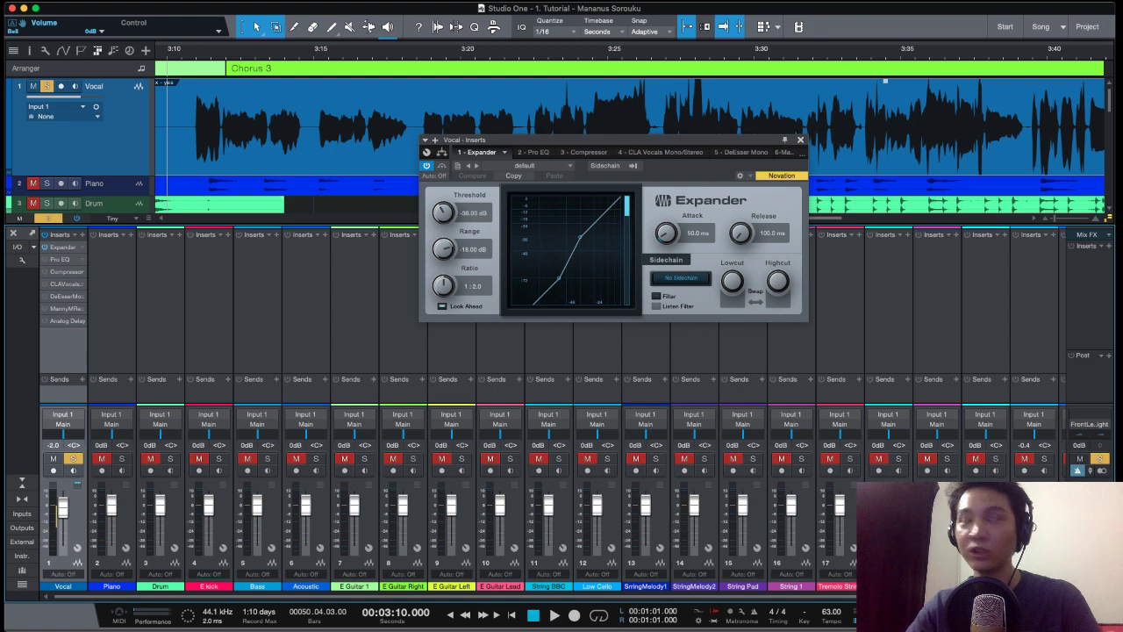
pyautogui.press('F11')
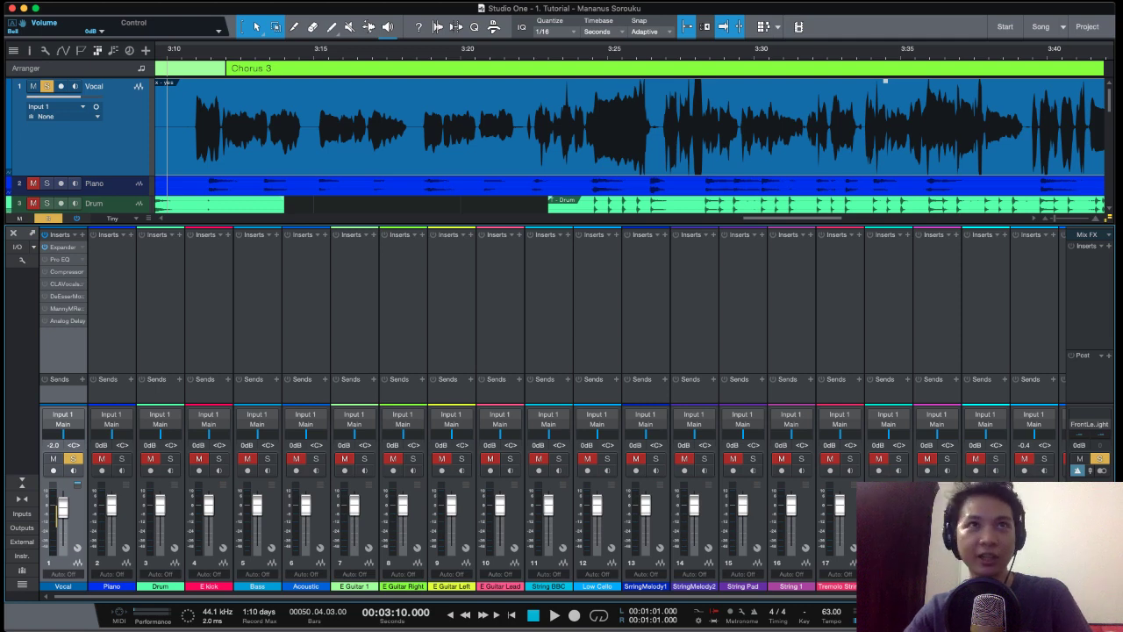
# Step: Inspect the existing Pro EQ insert on the Vocal channel and remove it
pyautogui.doubleClick(60, 259)
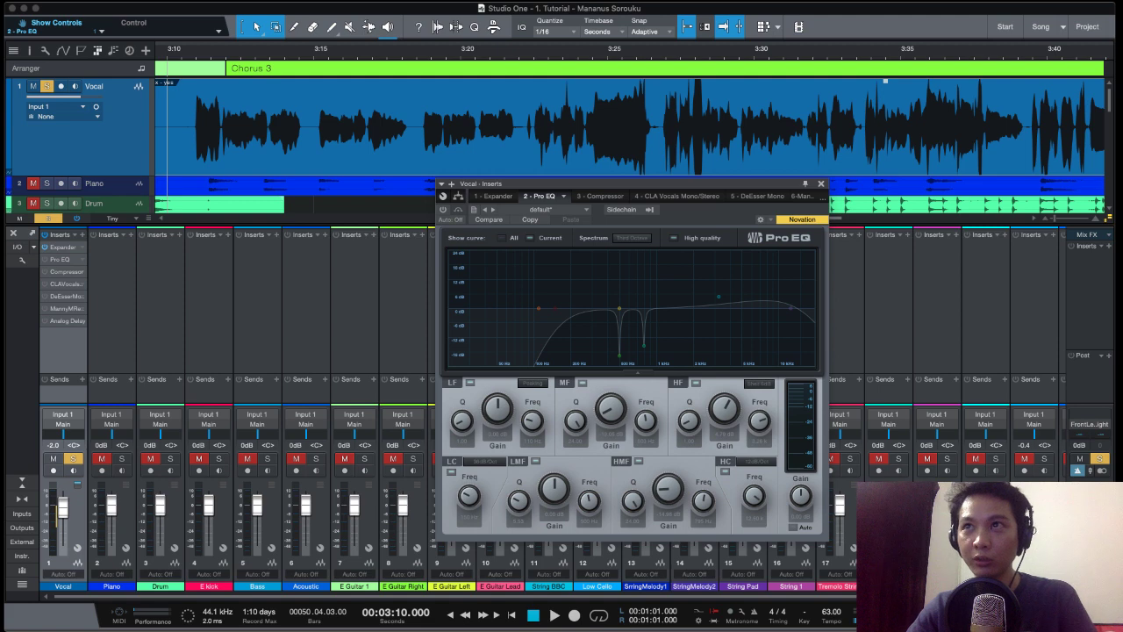
pyautogui.press('Escape')
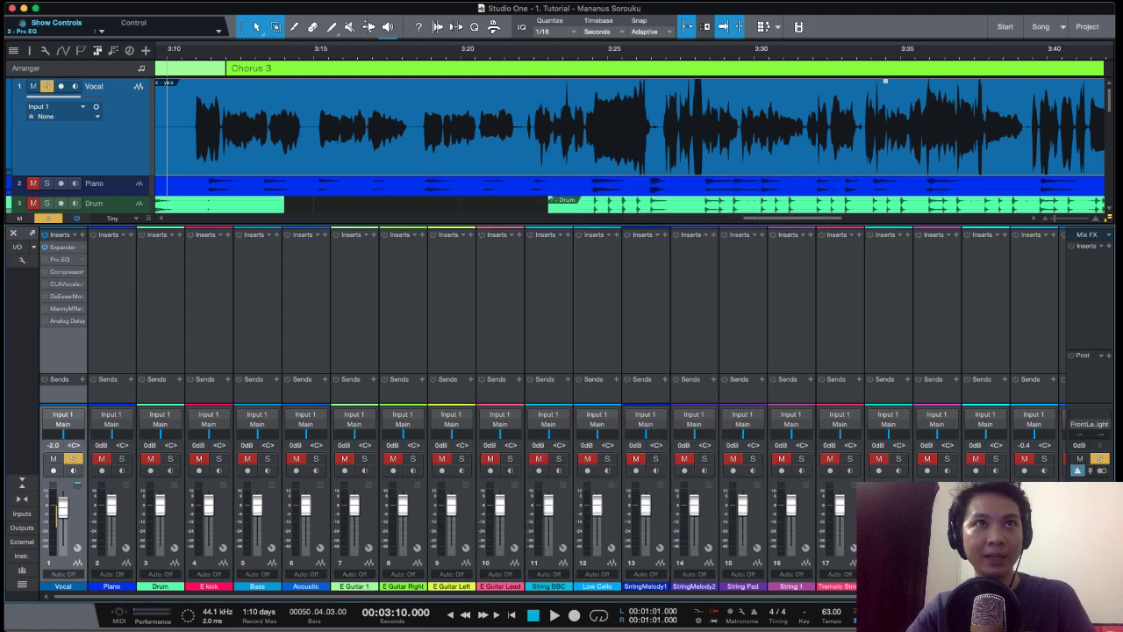
pyautogui.click(61, 259)
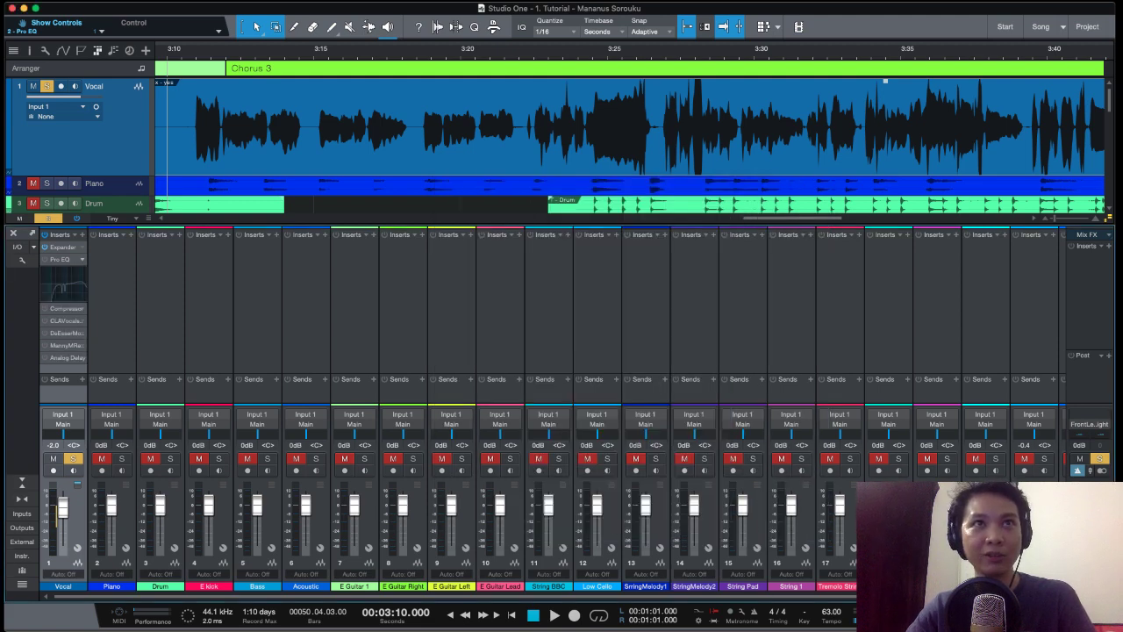
pyautogui.rightClick(60, 260)
pyautogui.click(114, 382)
# Step: Add a fresh Pro EQ to the Vocal channel and place it directly after the Expander
pyautogui.click(82, 234)
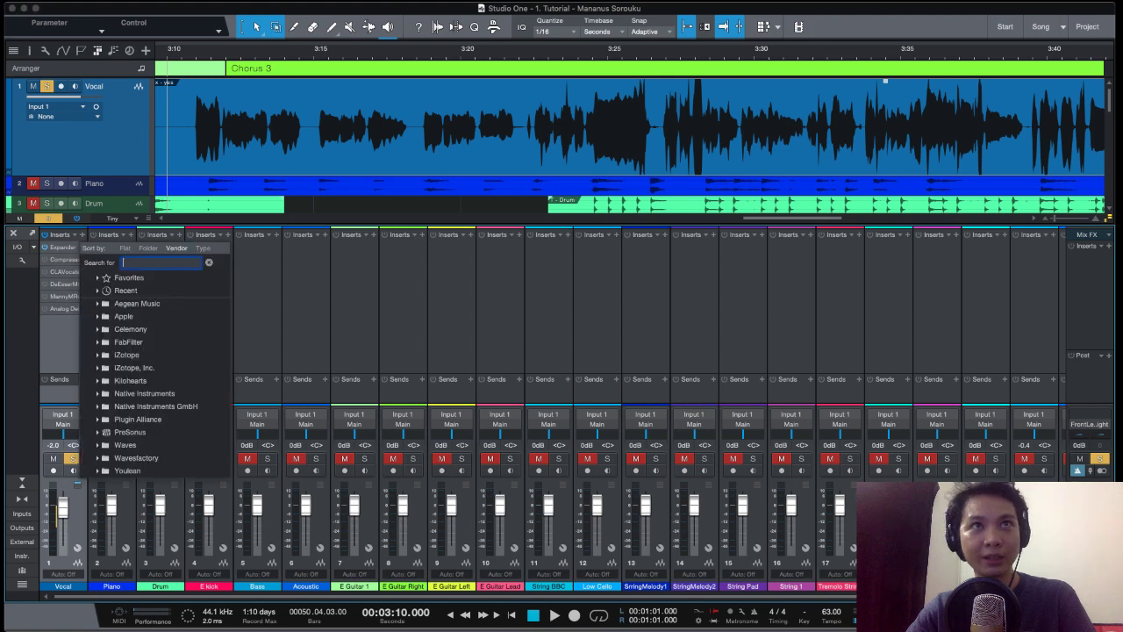
pyautogui.write('pro')
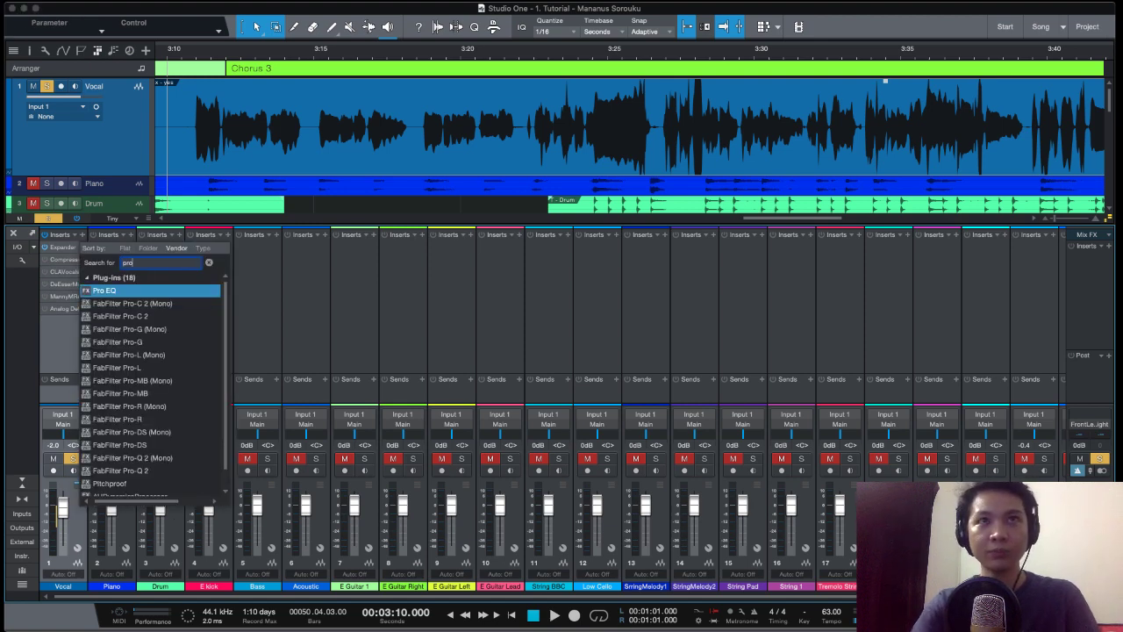
pyautogui.press('Return')
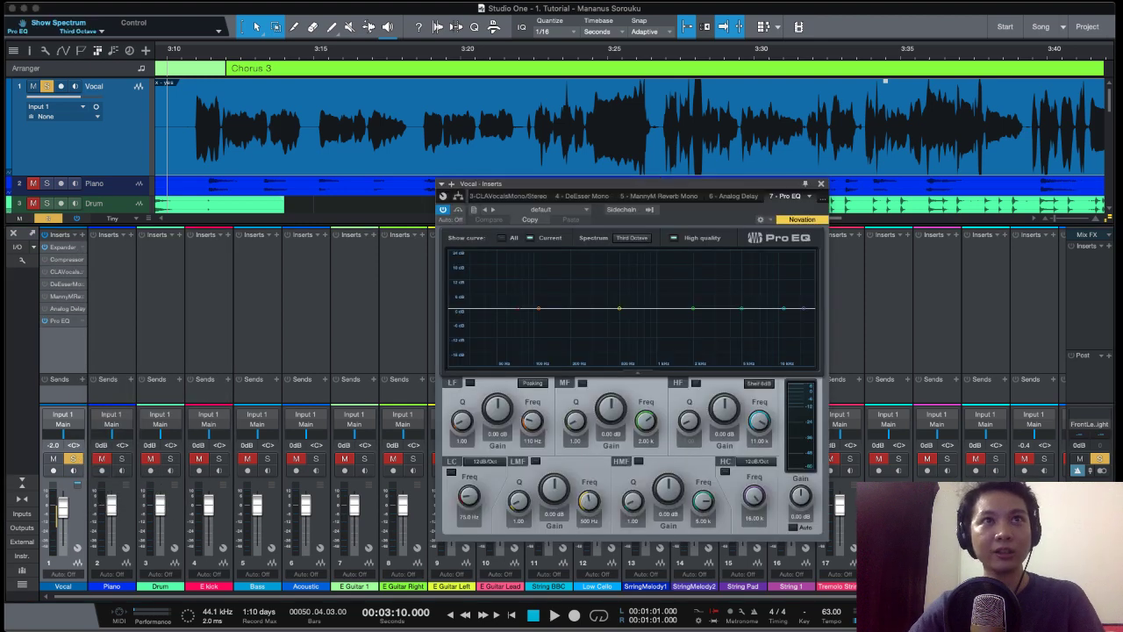
pyautogui.moveTo(59, 321); pyautogui.dragTo(61, 266)
pyautogui.moveTo(526, 184); pyautogui.dragTo(336, 117)
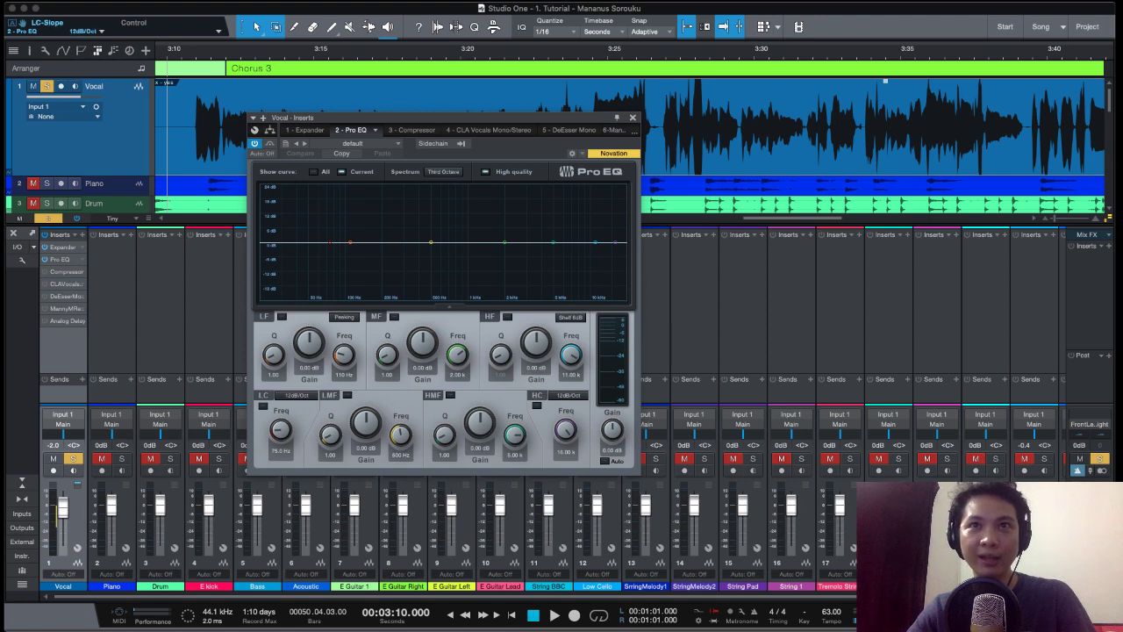
# Step: Enable the Pro EQ low cut with a 48dB/Oct slope and set its frequency to about 122 Hz by ear during playback
pyautogui.click(263, 405)
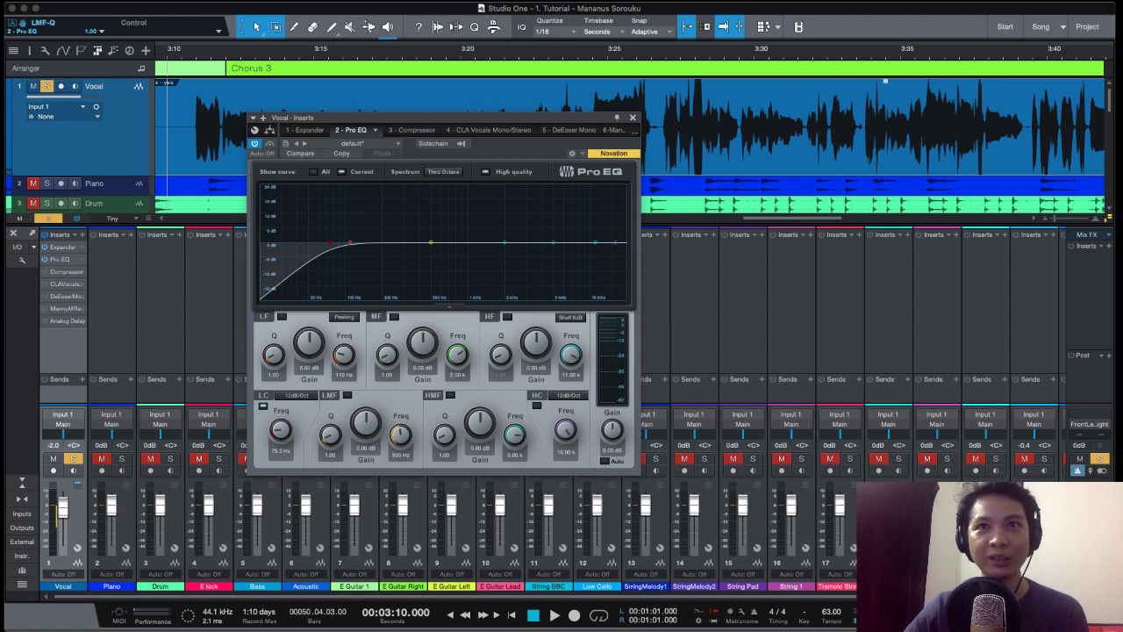
pyautogui.click(297, 395)
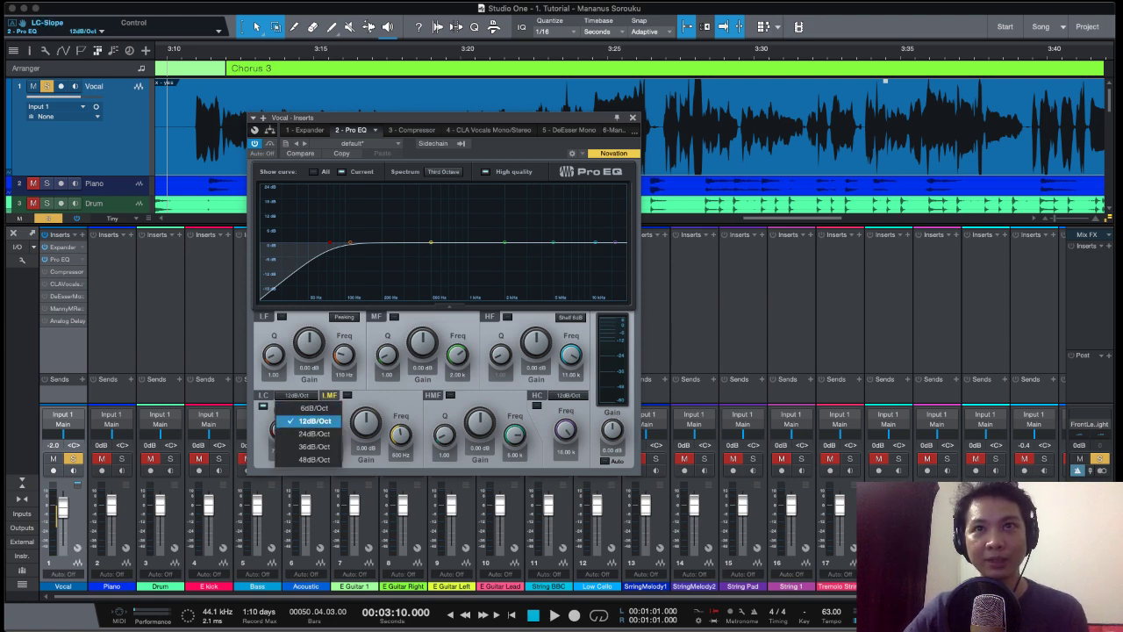
pyautogui.click(314, 459)
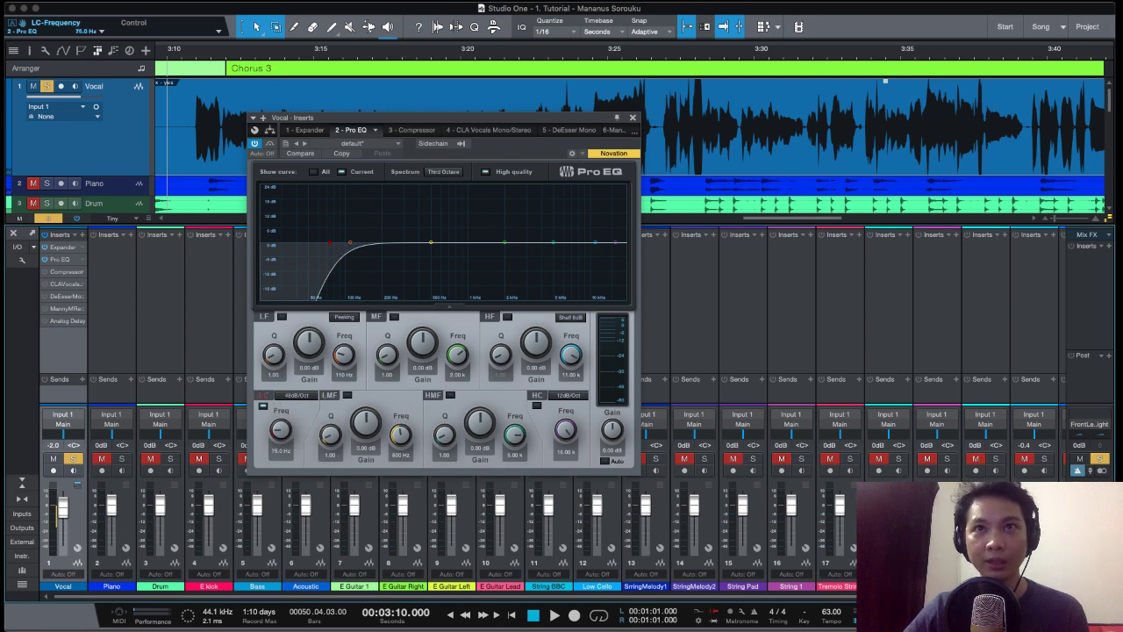
pyautogui.moveTo(280, 429); pyautogui.dragTo(280, 374)
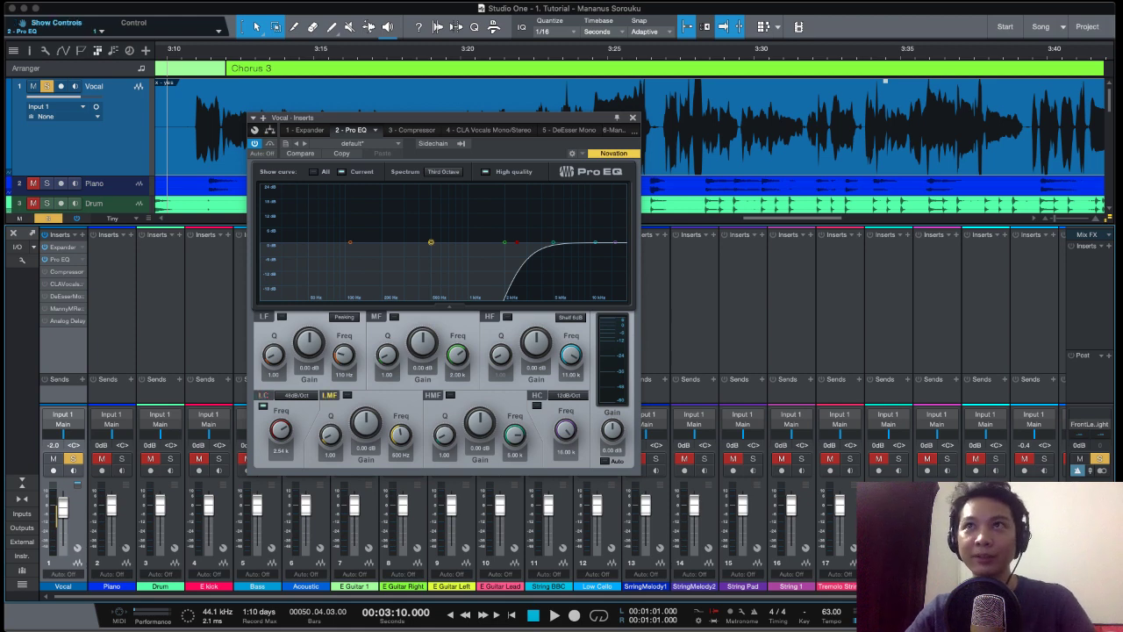
pyautogui.press('space')
pyautogui.moveTo(280, 429); pyautogui.dragTo(280, 462)
pyautogui.press('space')
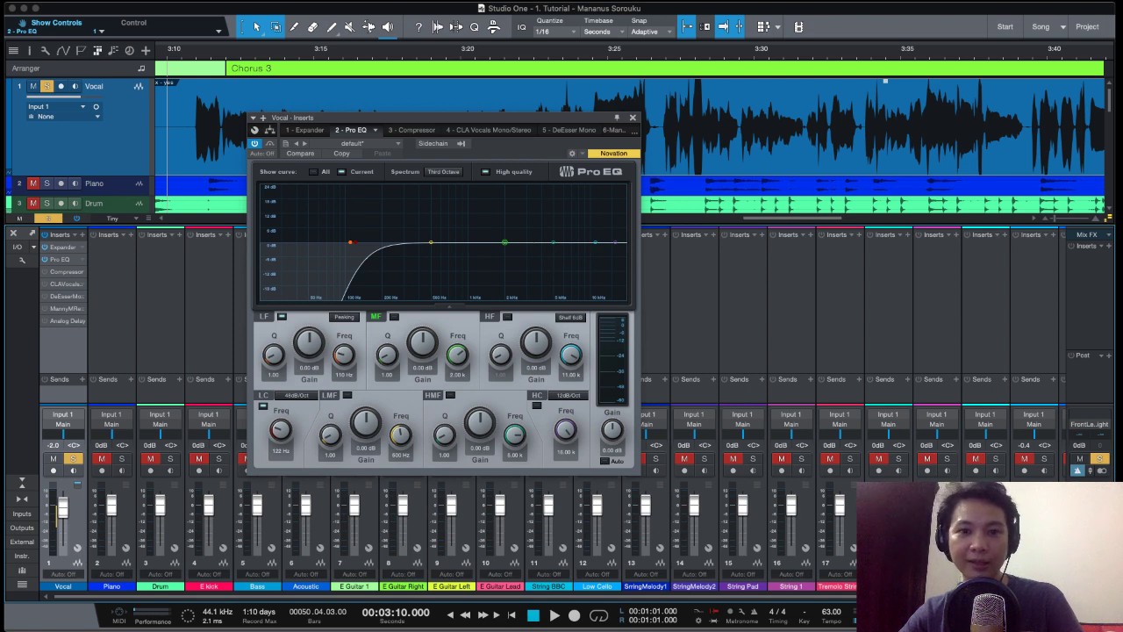
# Step: Play the vocal from 3:10 and examine its frequency spectrum in Pro EQ
pyautogui.click(430, 242)
pyautogui.press('space')
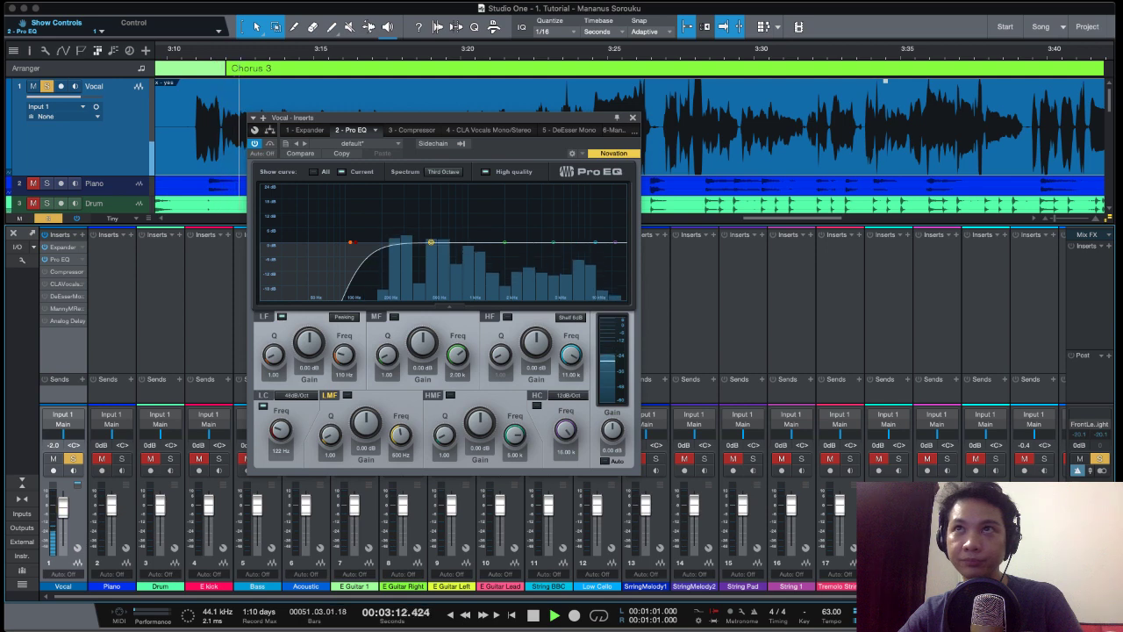
pyautogui.press('space')
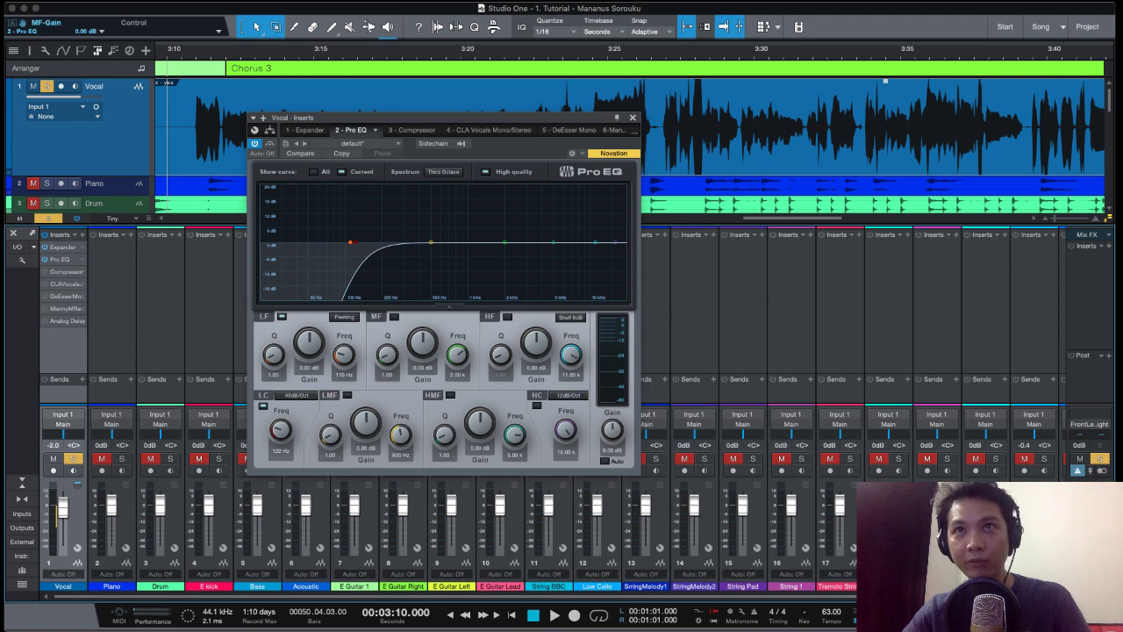
# Step: Shape the Pro EQ MF band into a narrow boost with a Q of 24.00 and about 11.76 dB of gain
pyautogui.moveTo(422, 342); pyautogui.dragTo(422, 305)
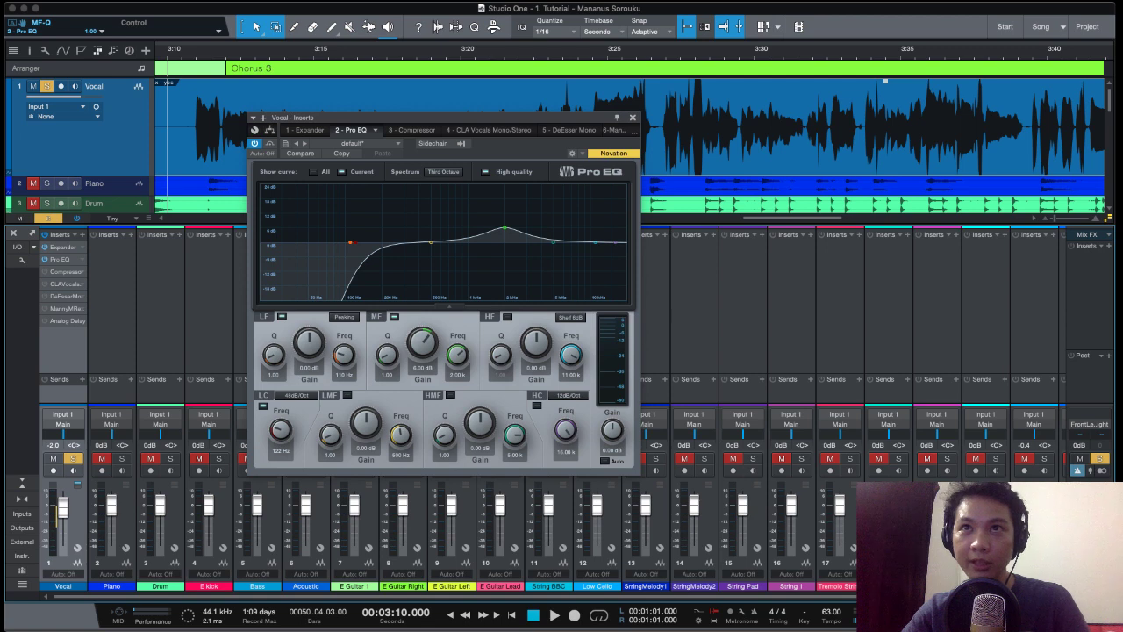
pyautogui.moveTo(387, 354); pyautogui.dragTo(387, 286)
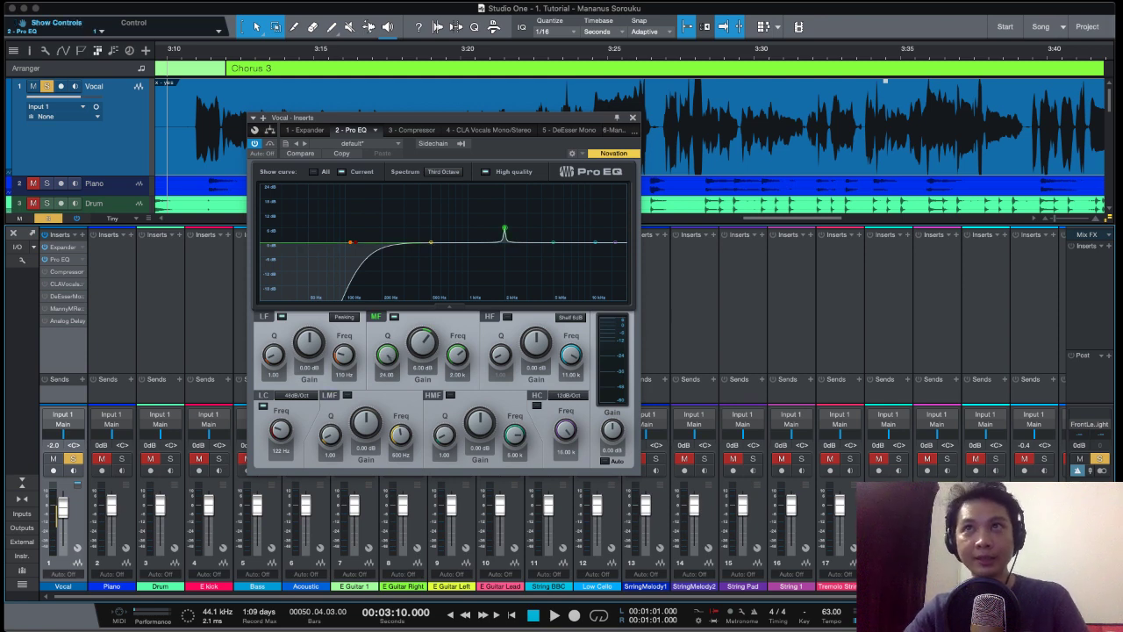
pyautogui.moveTo(422, 342); pyautogui.dragTo(422, 332)
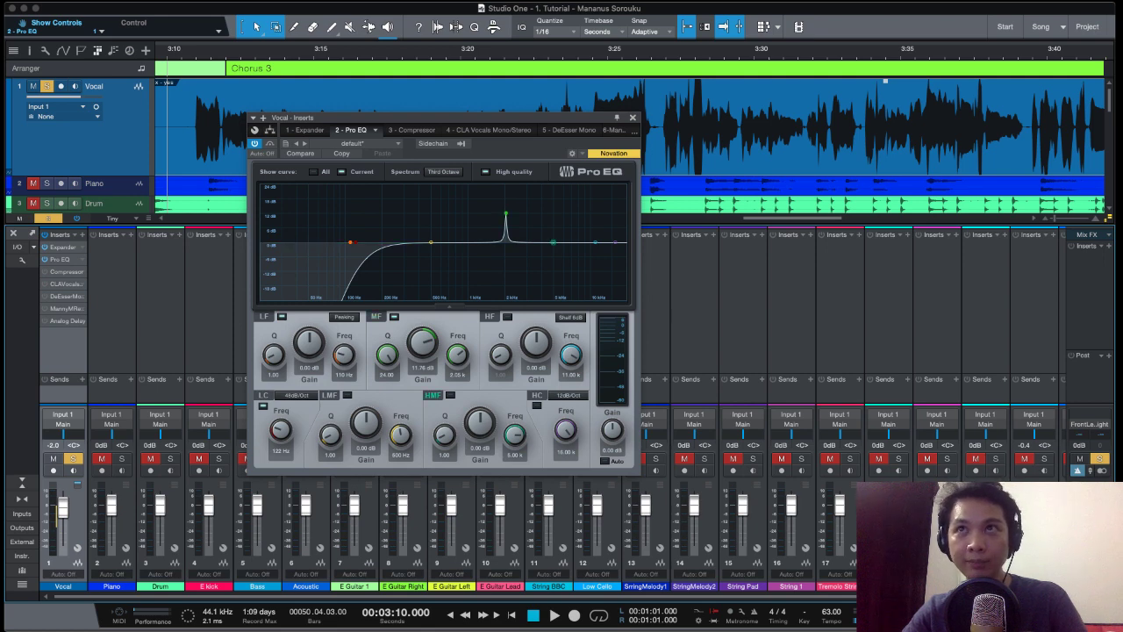
# Step: Sweep the MF band to about 318 Hz during playback and cut its gain to about -20.40 dB
pyautogui.press('space')
pyautogui.moveTo(457, 353); pyautogui.dragTo(457, 392)
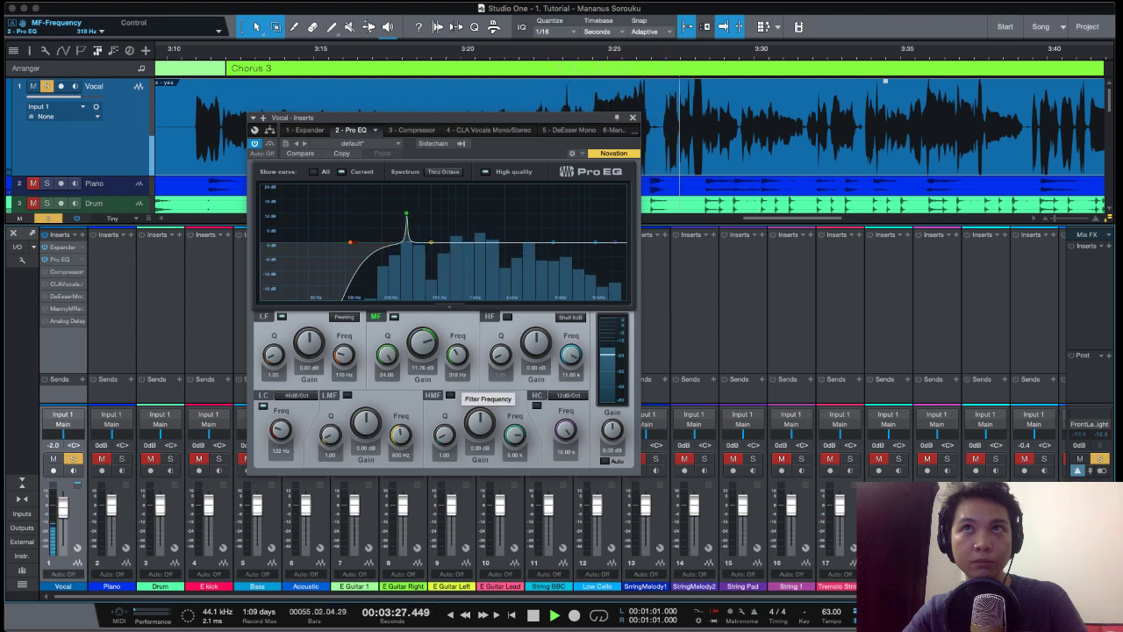
pyautogui.press('space')
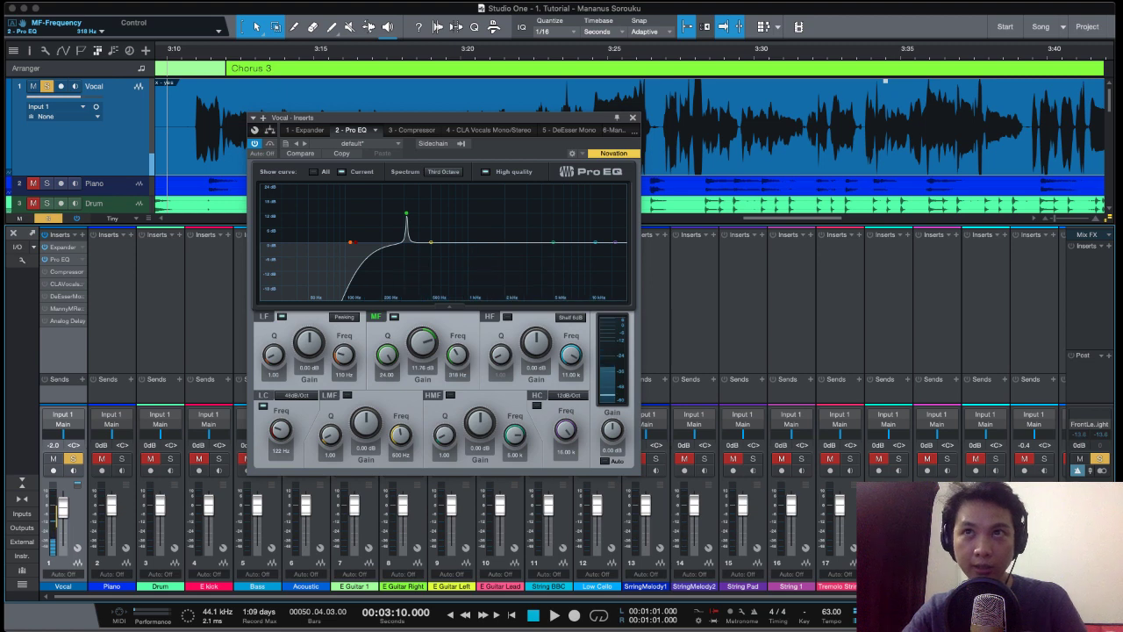
pyautogui.press('space')
pyautogui.moveTo(422, 342); pyautogui.dragTo(422, 418)
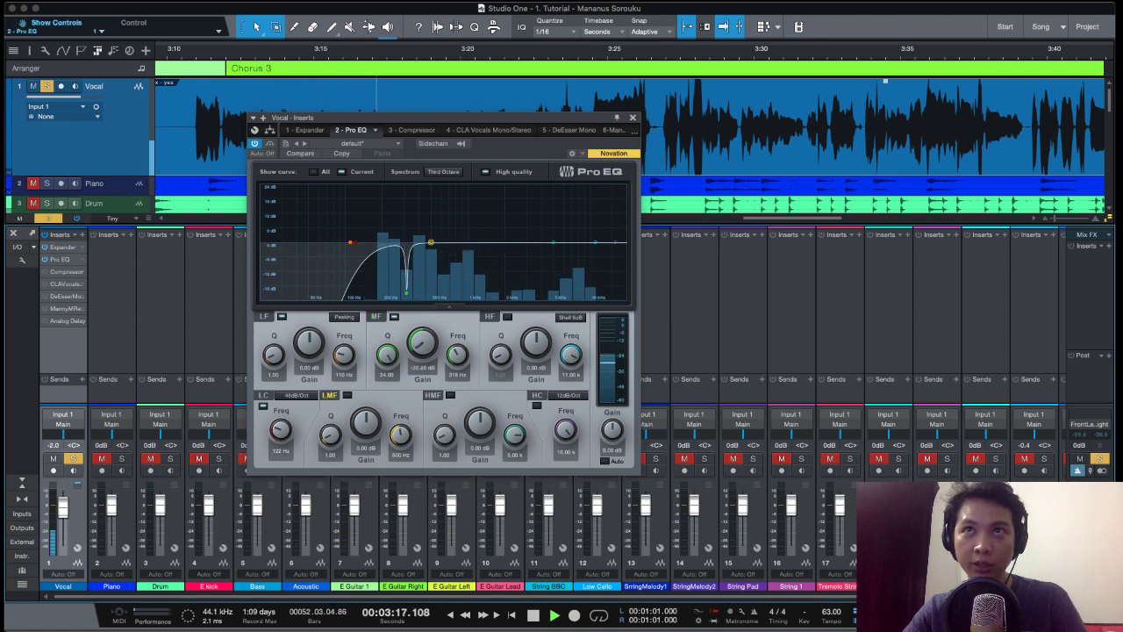
pyautogui.press('space')
# Step: Enable the Pro EQ LMF band and shape it into a narrow boost of about 7.22 dB near 1.08 kHz with a Q of 23.00
pyautogui.moveTo(431, 242); pyautogui.dragTo(478, 244)
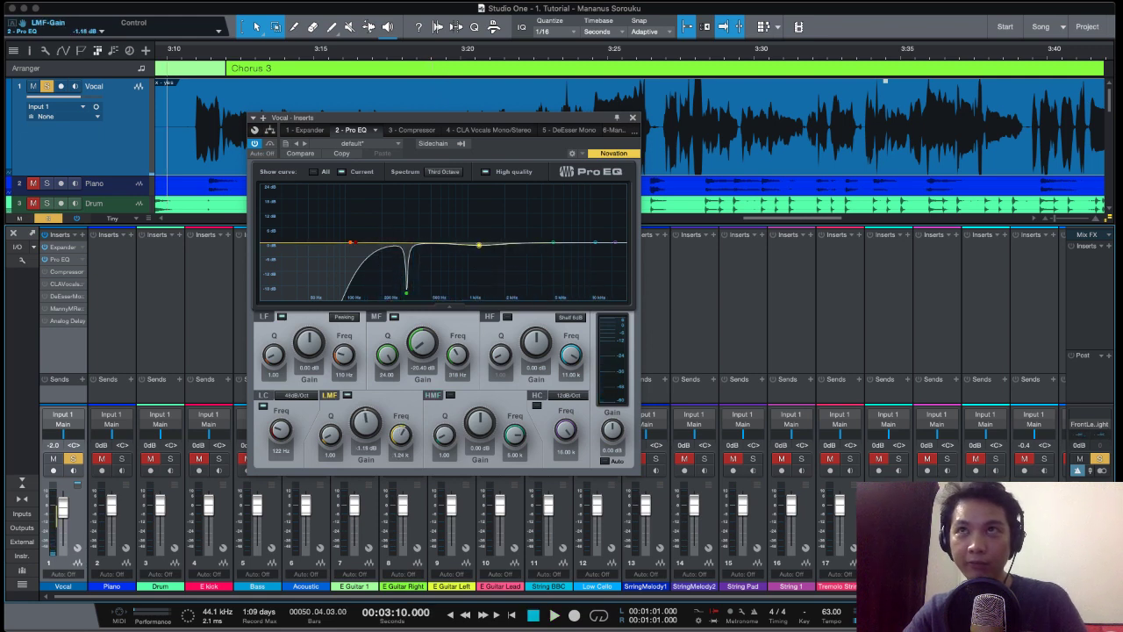
pyautogui.moveTo(479, 245); pyautogui.dragTo(483, 243)
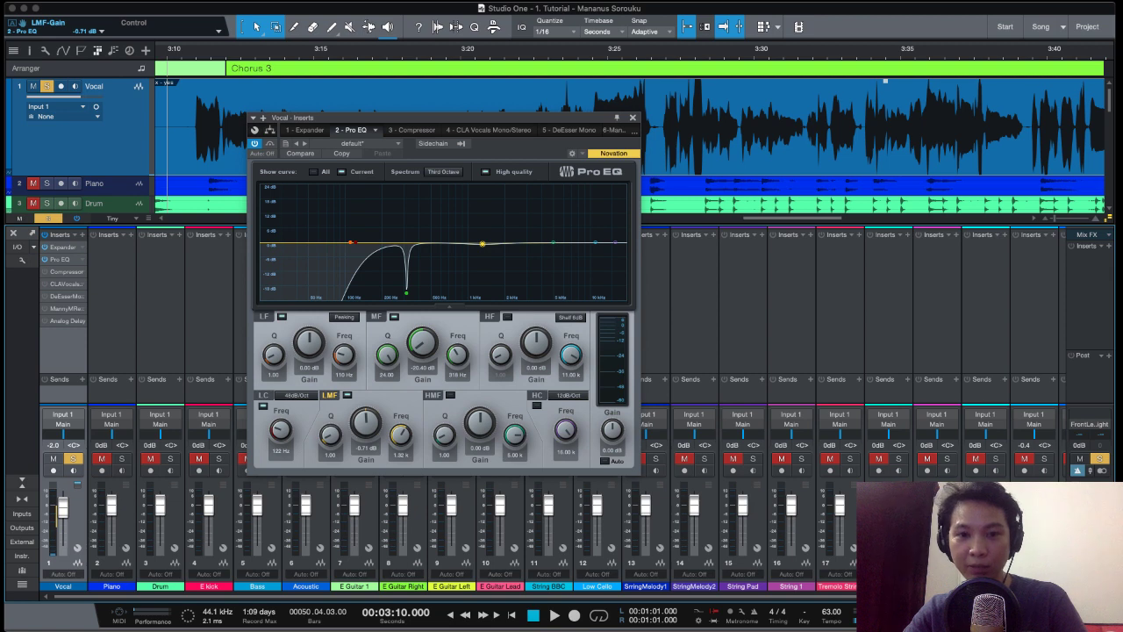
pyautogui.moveTo(482, 243); pyautogui.dragTo(472, 245)
pyautogui.press('space')
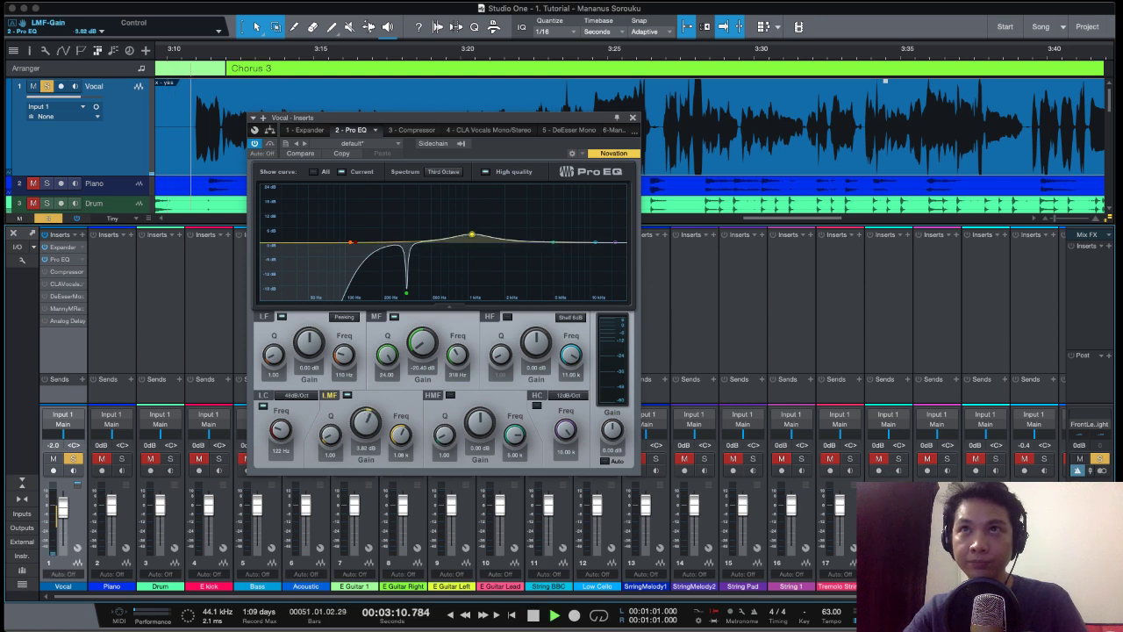
pyautogui.moveTo(472, 245); pyautogui.dragTo(472, 226)
pyautogui.scroll(10, 472, 226)
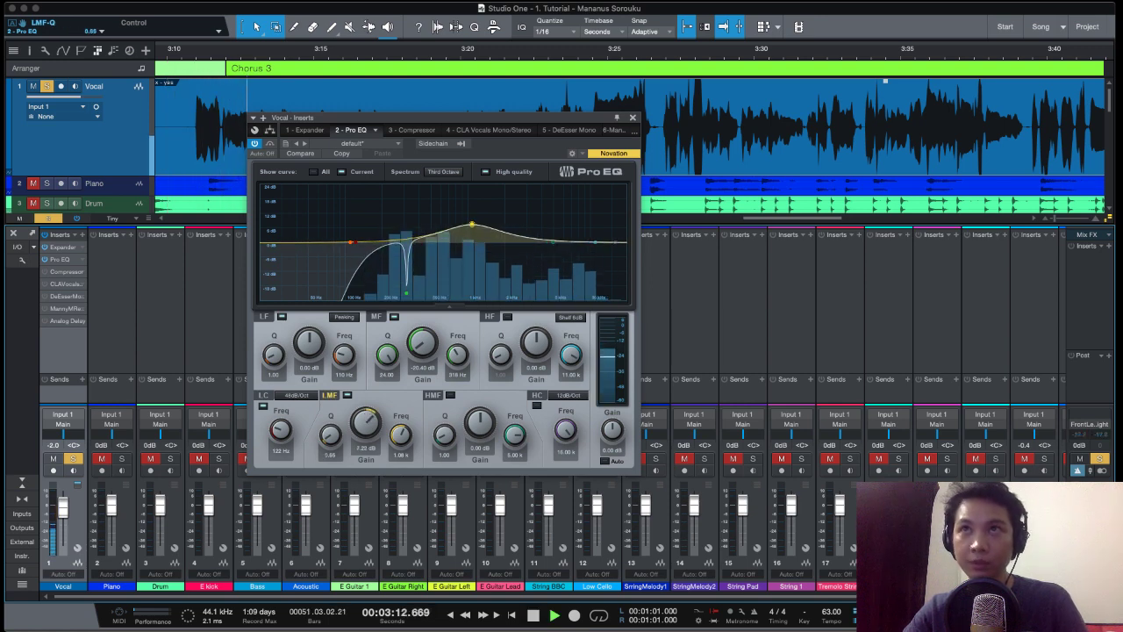
pyautogui.scroll(5, 472, 226)
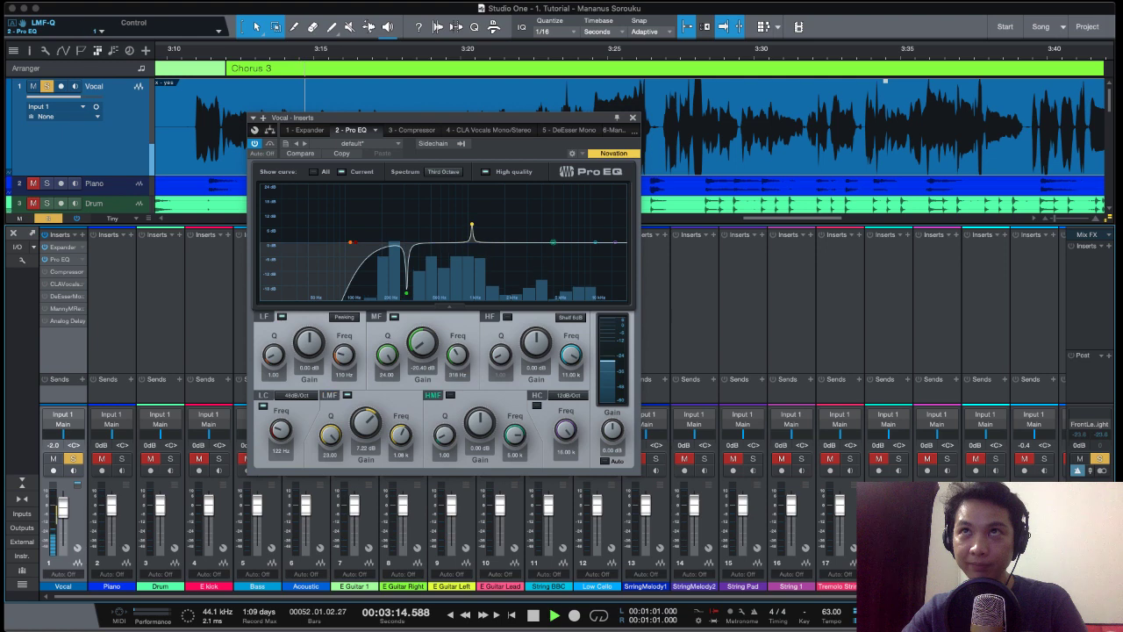
# Step: Sweep the LMF band during playback, settle it at about 982 Hz and cut its gain to about -15.79 dB
pyautogui.moveTo(473, 226); pyautogui.dragTo(477, 281)
pyautogui.press('space')
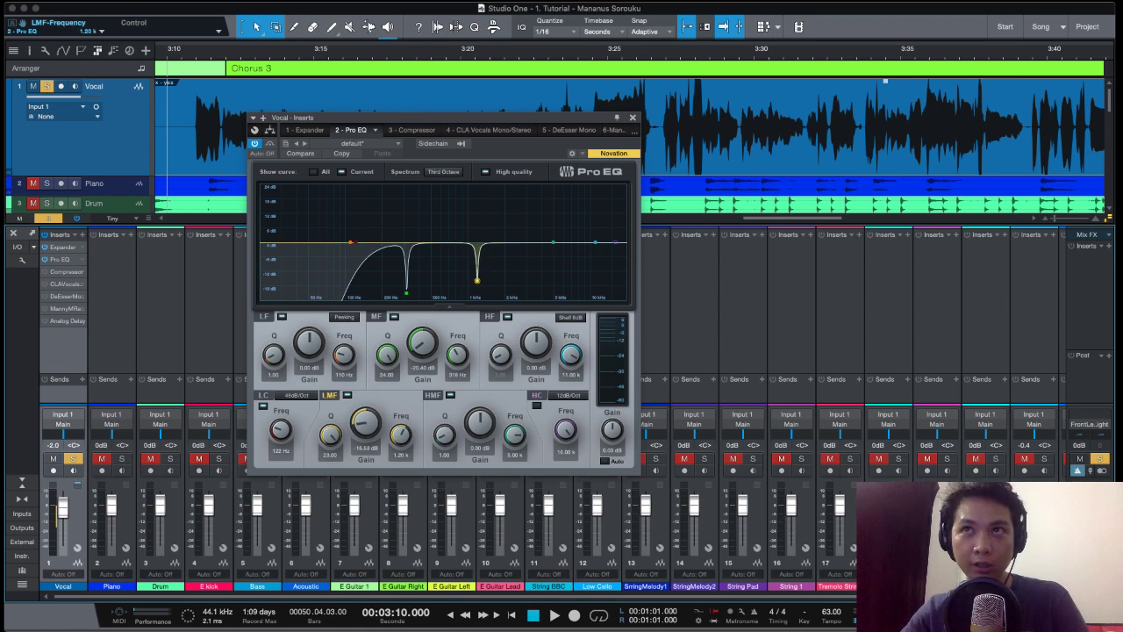
pyautogui.moveTo(477, 281); pyautogui.dragTo(466, 281)
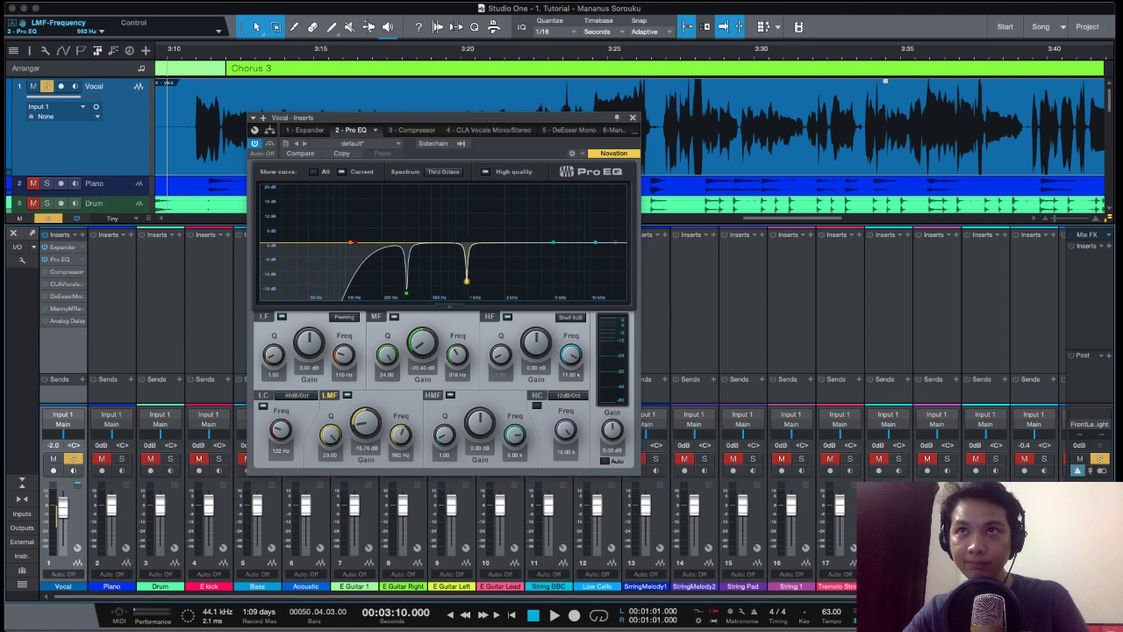
# Step: Play the vocal and compare it with the LMF band switched off and back on
pyautogui.press('space')
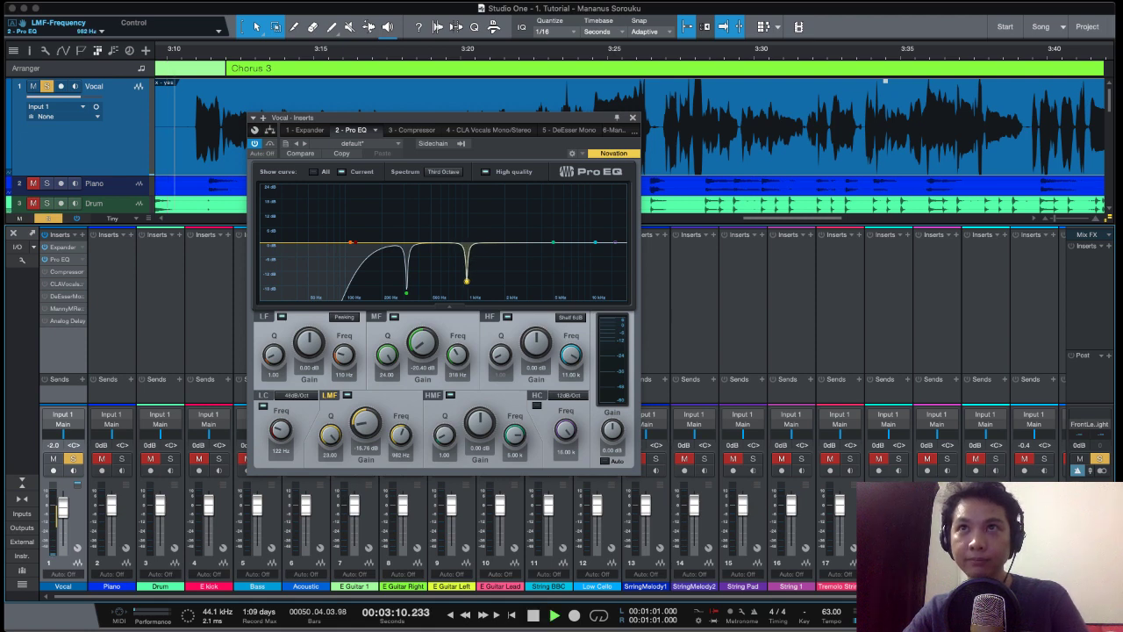
pyautogui.click(348, 395)
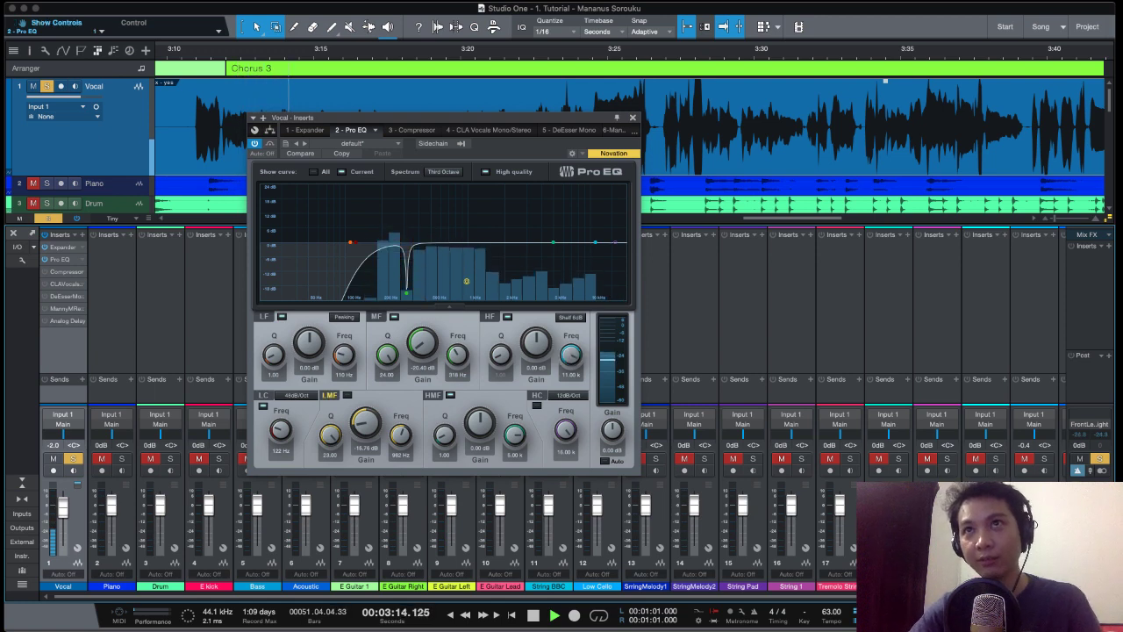
pyautogui.click(348, 395)
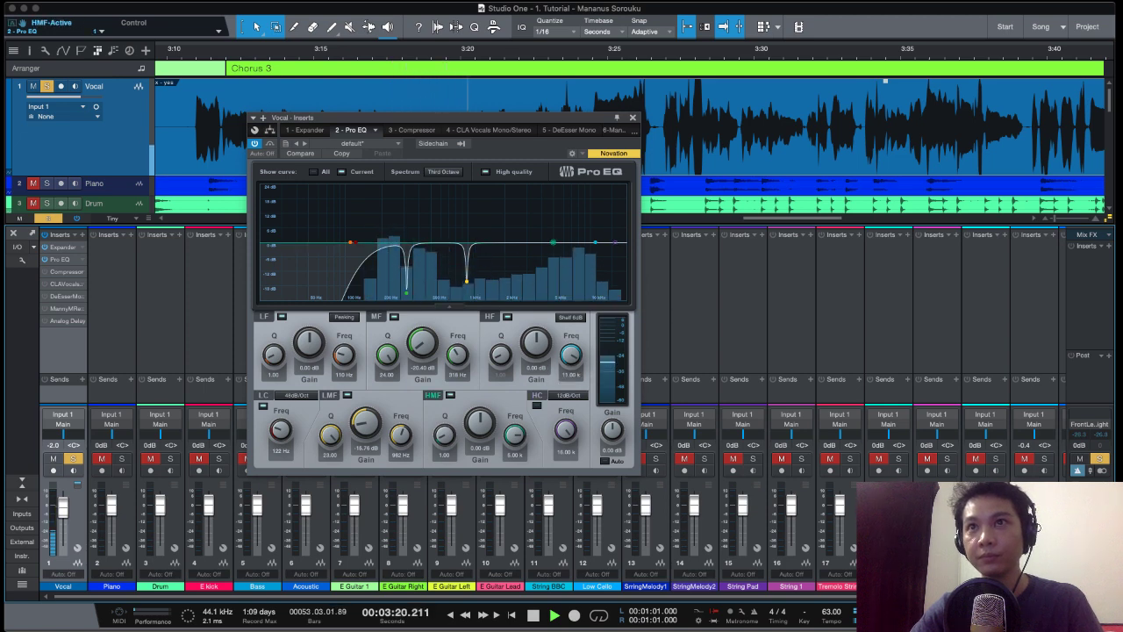
# Step: Shape the HMF band into a narrow boost of about 11.04 dB and sweep it to about 2.98 kHz during playback
pyautogui.moveTo(479, 424); pyautogui.dragTo(479, 379)
pyautogui.moveTo(444, 435); pyautogui.dragTo(444, 399)
pyautogui.moveTo(514, 435); pyautogui.dragTo(514, 452)
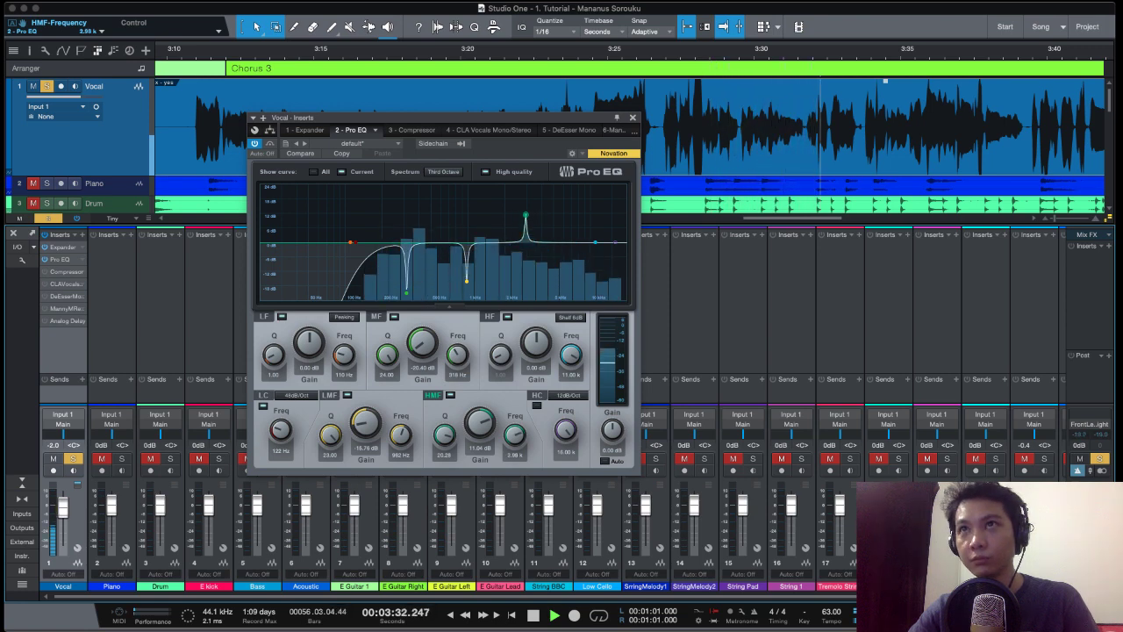
pyautogui.press('space')
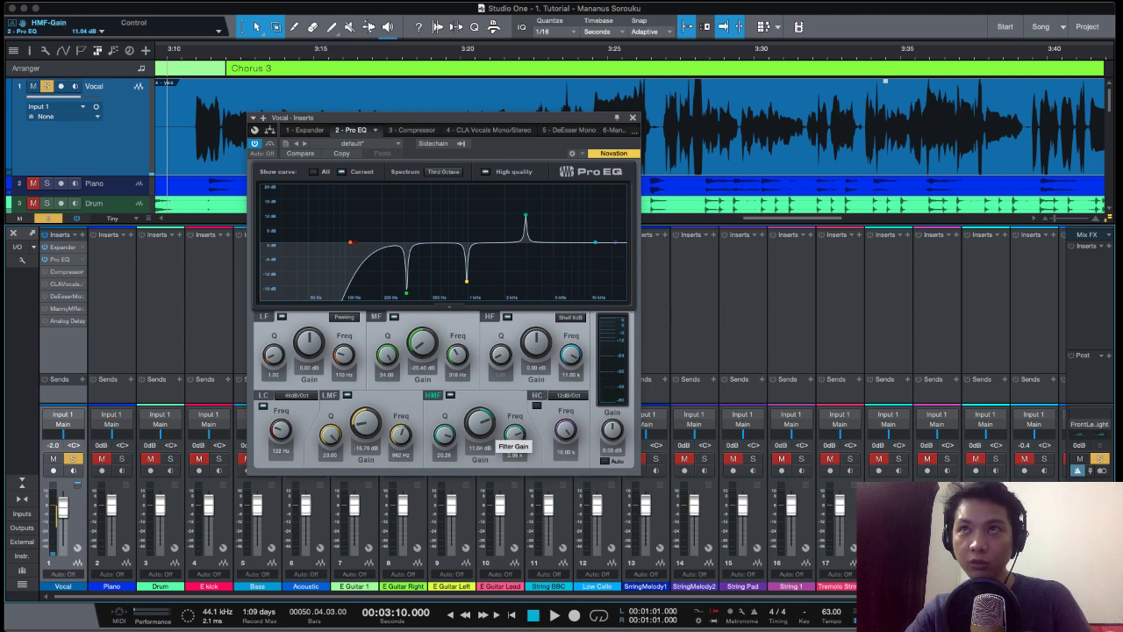
# Step: Cut the HMF band's gain to about -13 dB and audition the result
pyautogui.moveTo(480, 424); pyautogui.dragTo(480, 430)
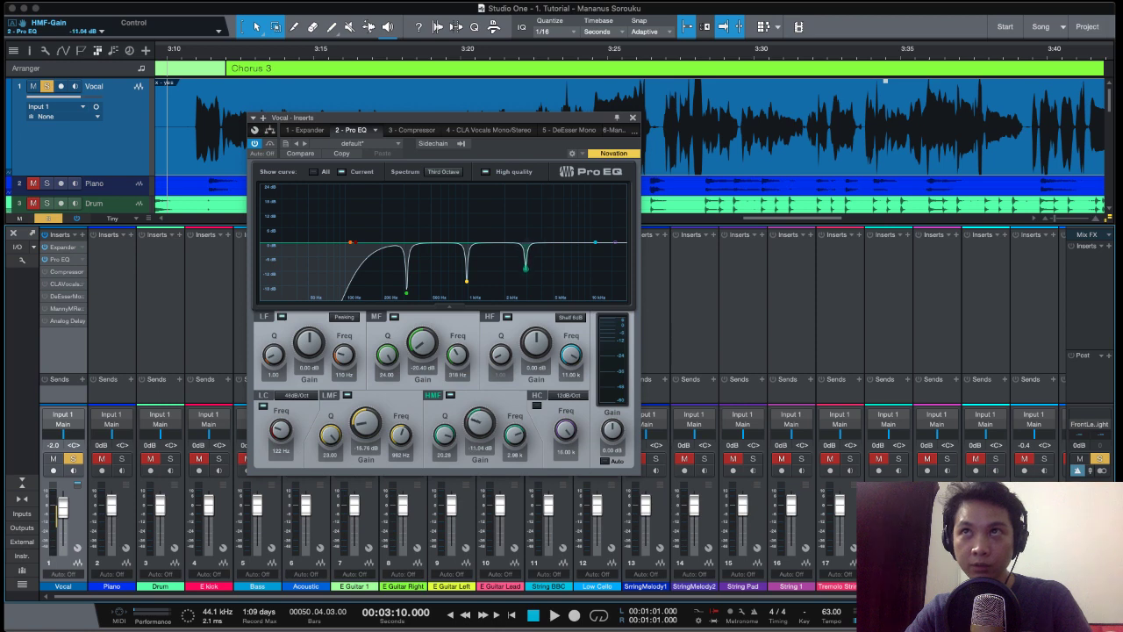
pyautogui.press('space')
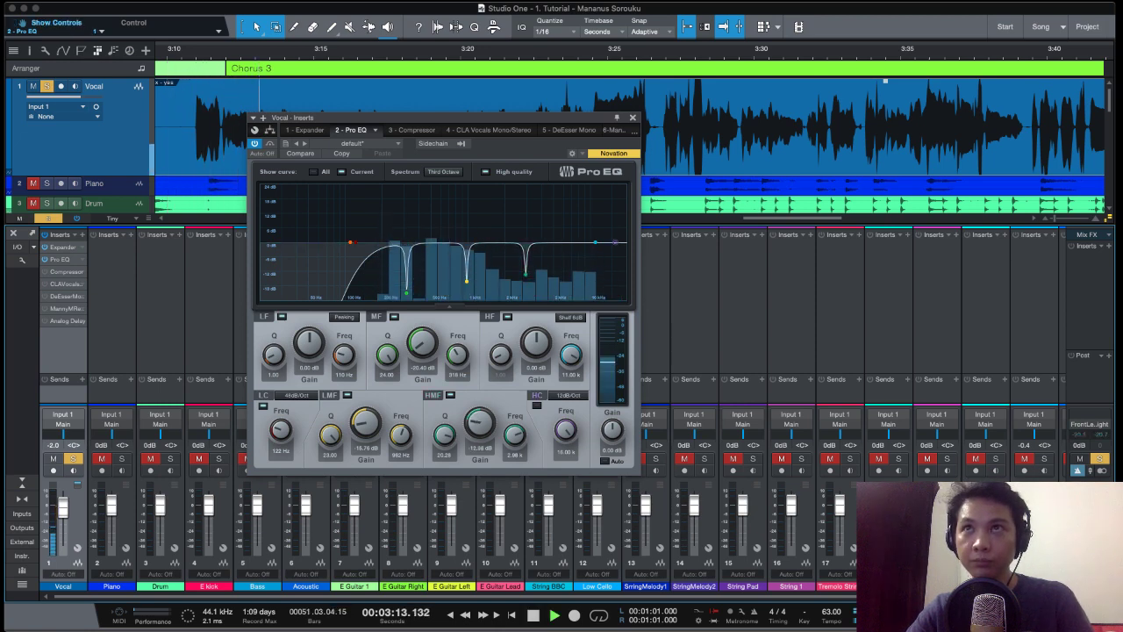
pyautogui.press('space')
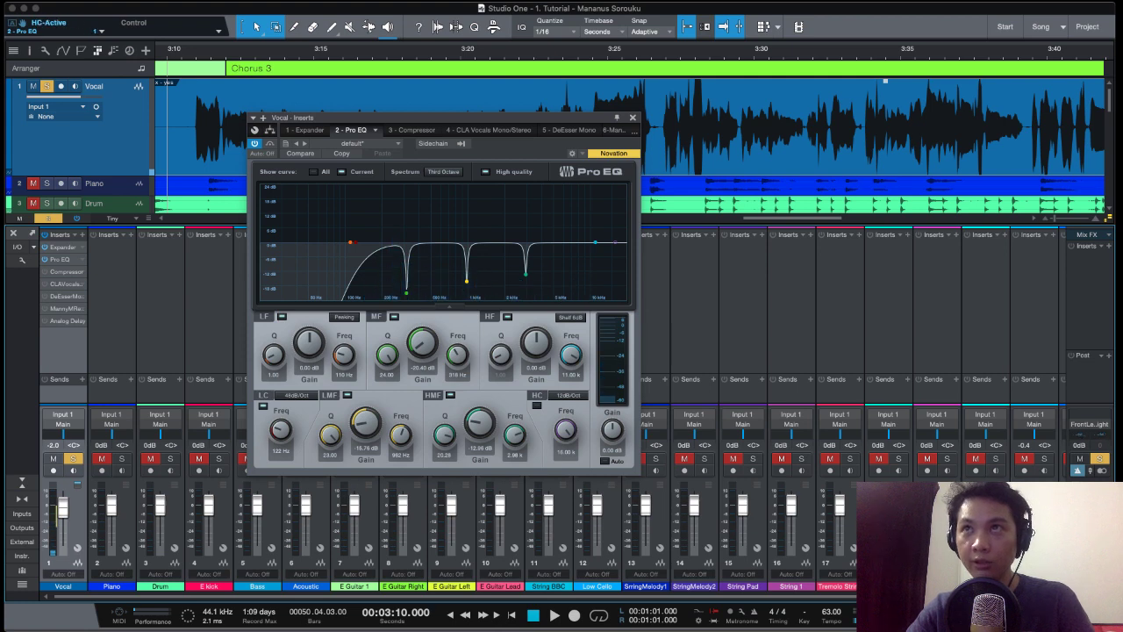
# Step: Try a high-shelf boost on the HF band, return its gain to nearly 0 dB, and enable the high cut at about 19.78 kHz
pyautogui.press('space')
pyautogui.moveTo(595, 242); pyautogui.dragTo(589, 221)
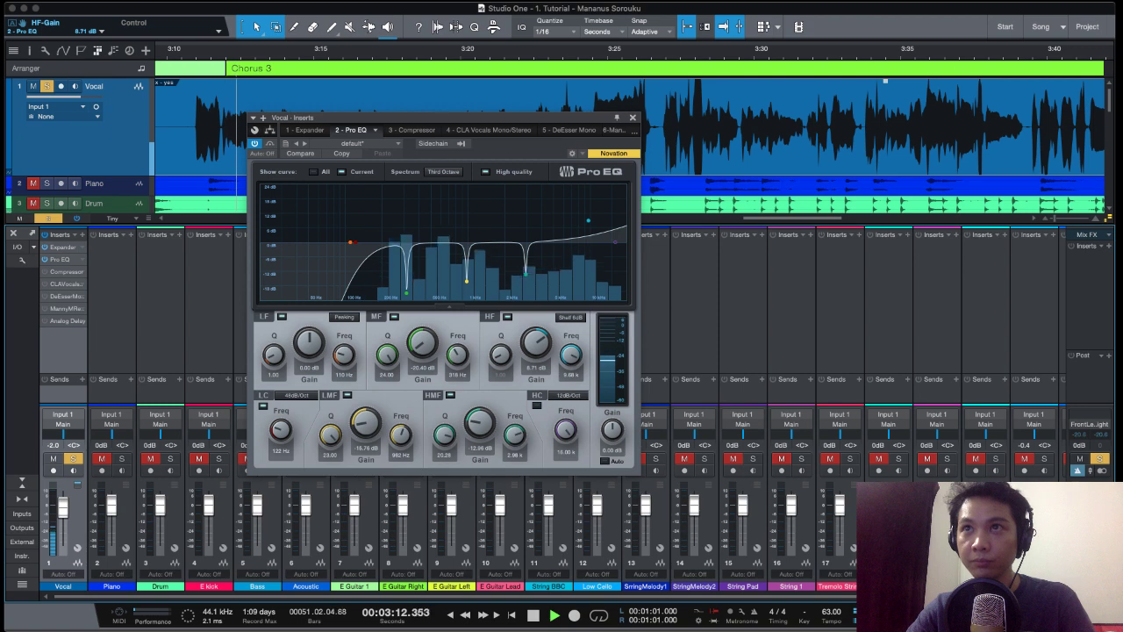
pyautogui.moveTo(589, 220); pyautogui.dragTo(583, 242)
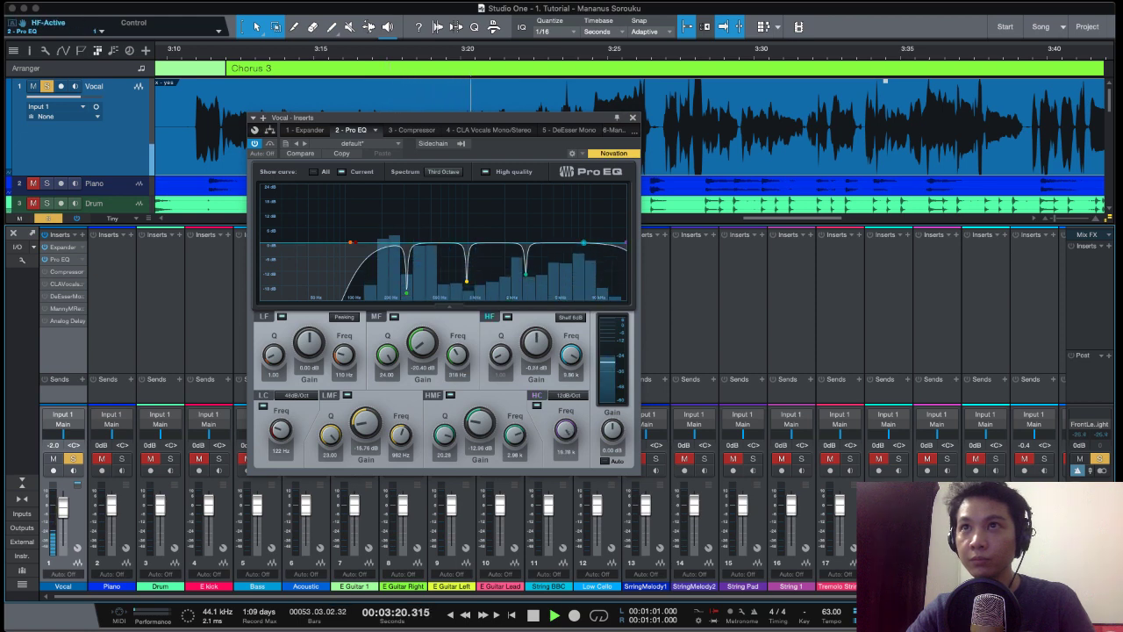
# Step: Compare the HF band's Peaking, Shelf 6dB and Shelf 12dB filter types, ending on Peaking
pyautogui.click(570, 317)
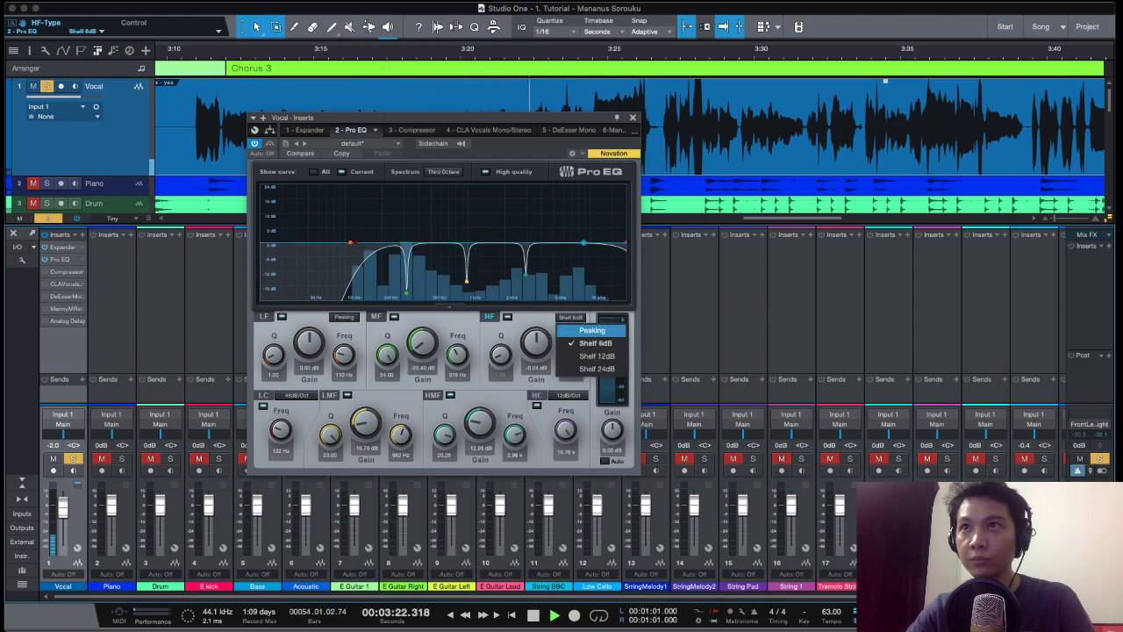
pyautogui.click(584, 326)
pyautogui.press('space')
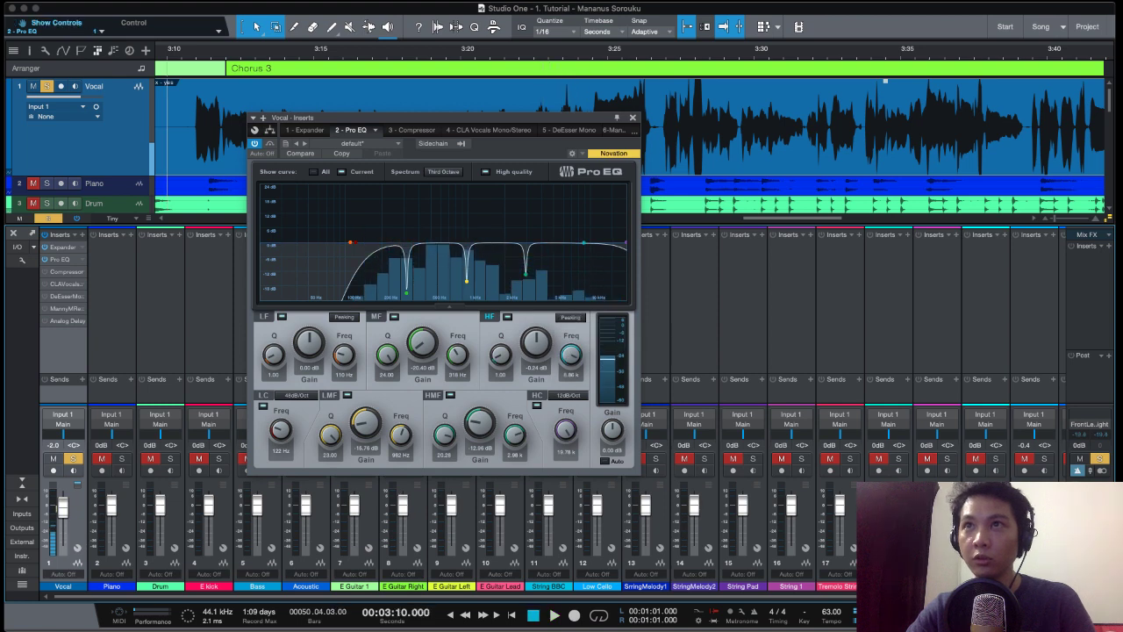
pyautogui.click(570, 317)
pyautogui.click(595, 343)
pyautogui.click(570, 317)
pyautogui.click(597, 355)
pyautogui.click(571, 316)
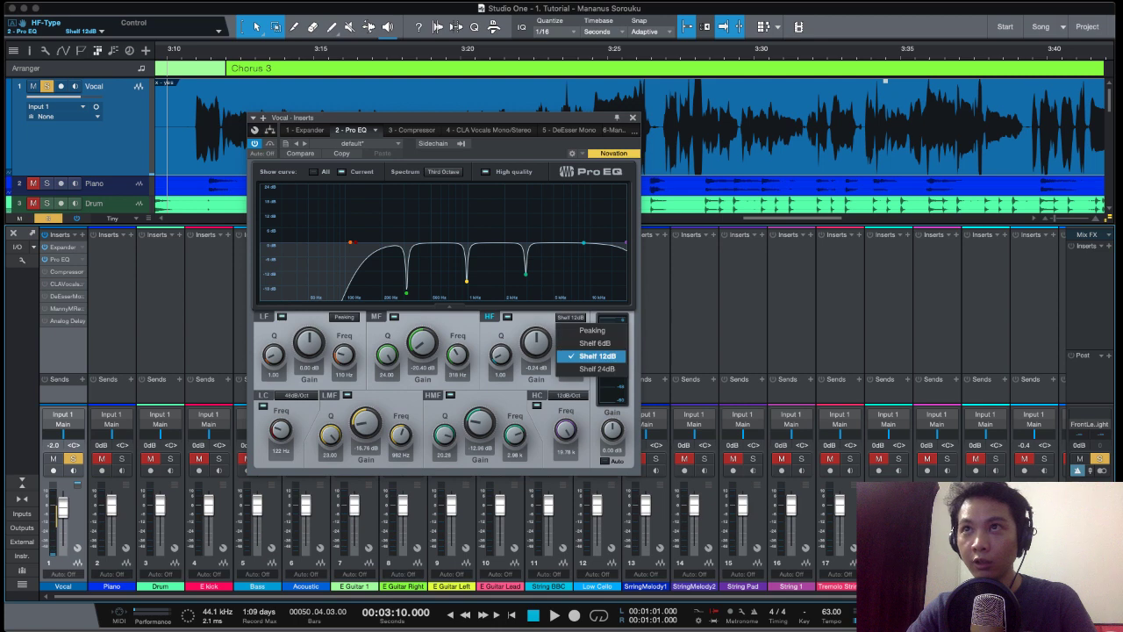
pyautogui.click(592, 330)
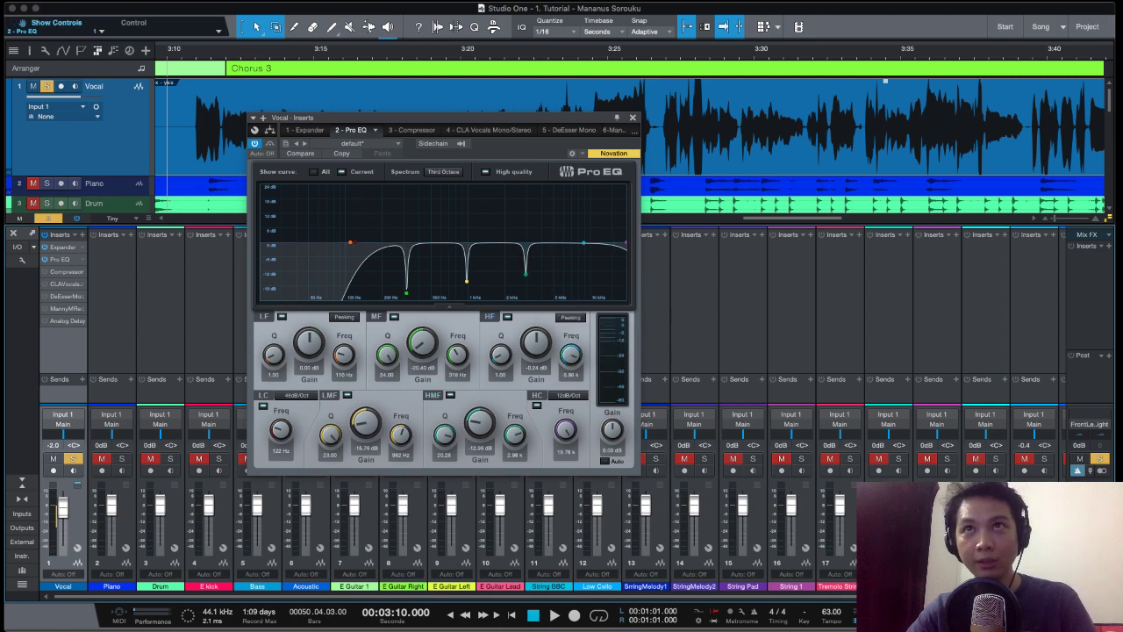
pyautogui.click(570, 317)
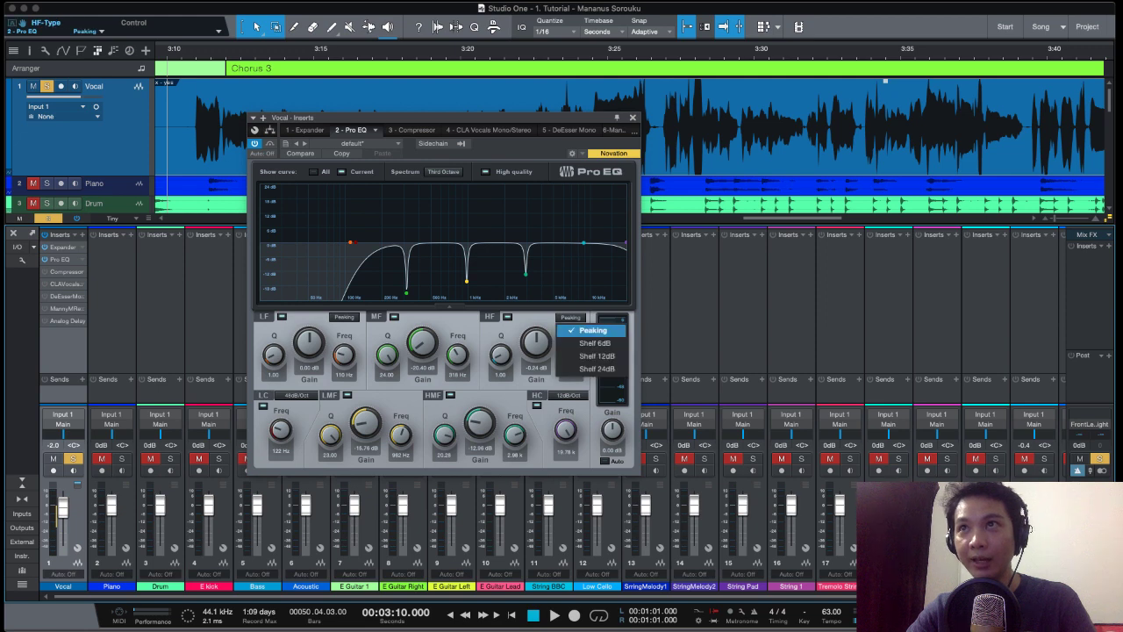
pyautogui.press('Escape')
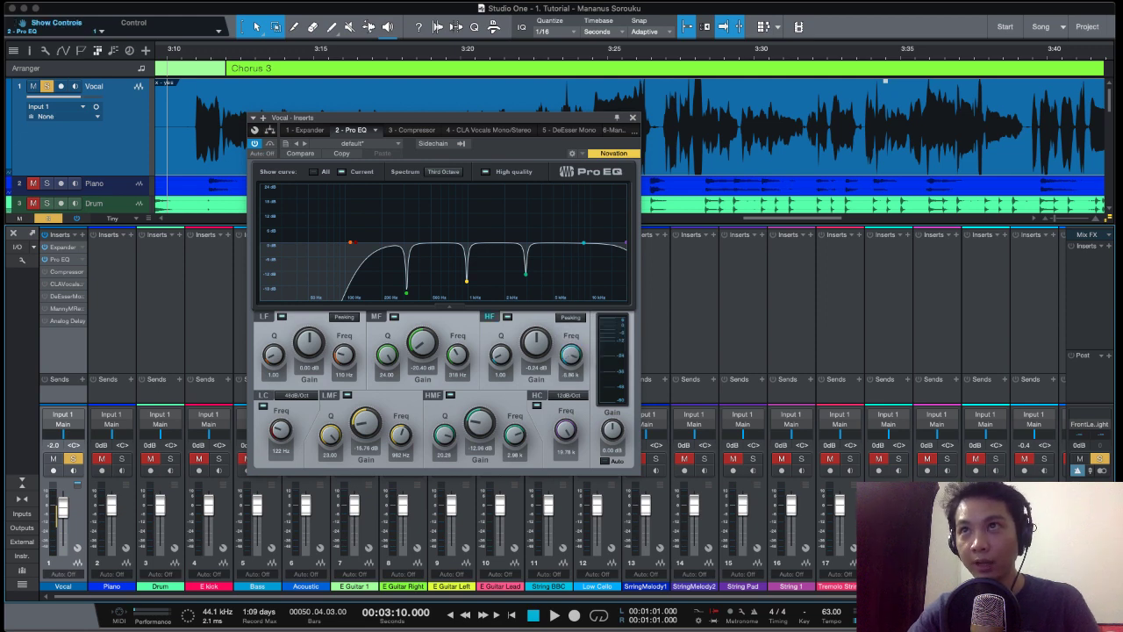
# Step: Switch the HF band to Shelf 6dB and raise it into a high-shelf boost near 10 kHz
pyautogui.click(571, 316)
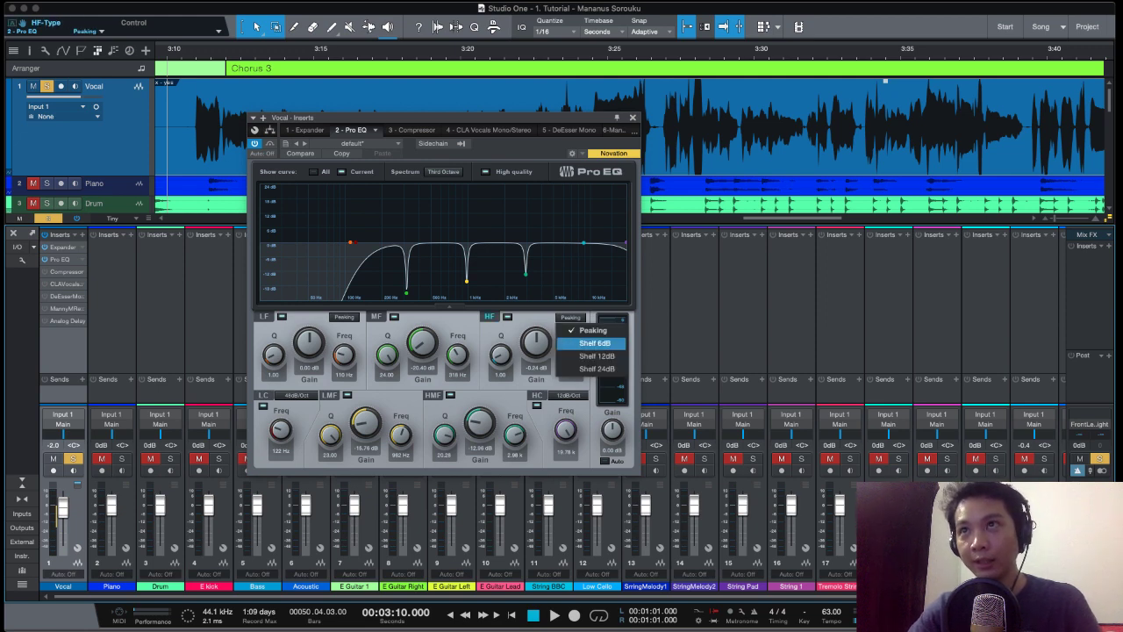
pyautogui.click(579, 344)
pyautogui.moveTo(583, 242); pyautogui.dragTo(589, 221)
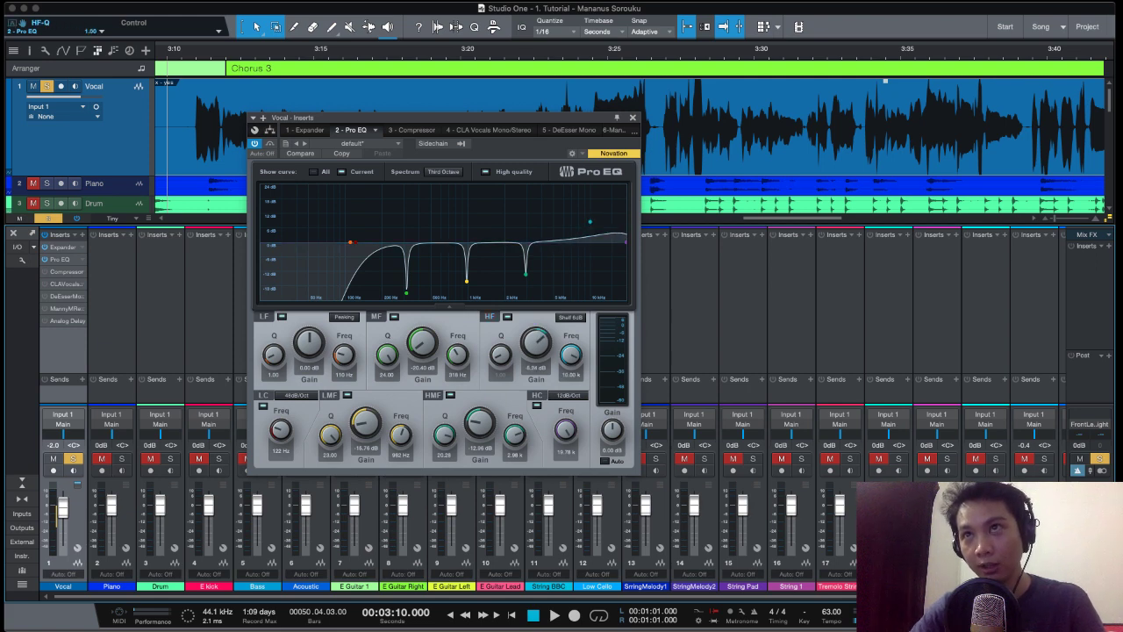
# Step: Set the HF band to Peaking with a Q of 24.00, sweep it to about 4.22 kHz and cut it by about 19 dB
pyautogui.click(571, 317)
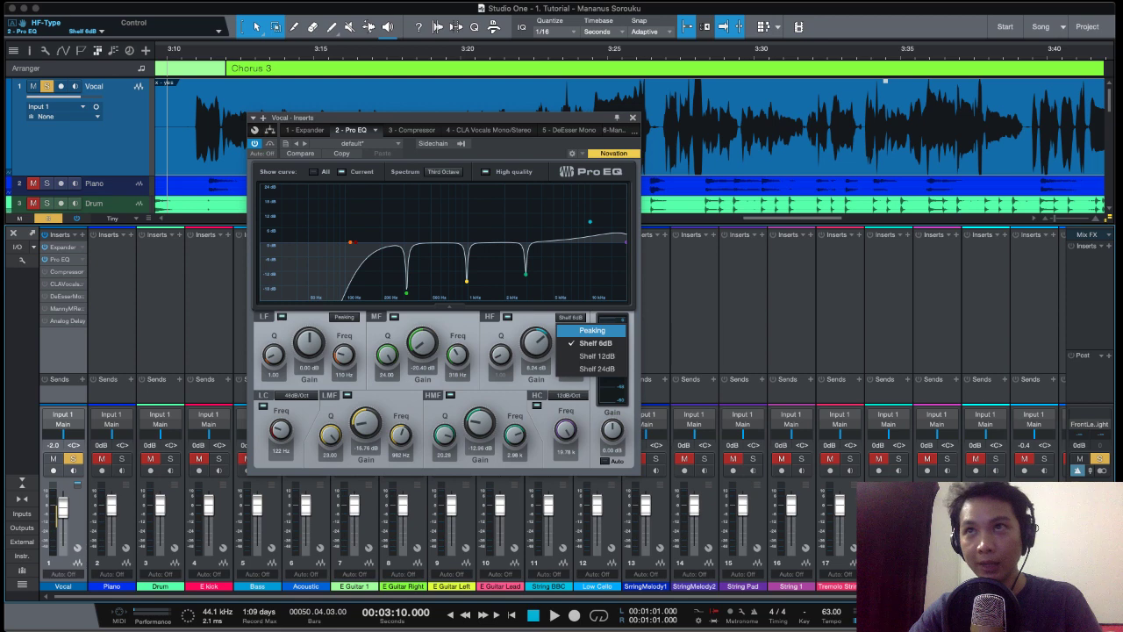
pyautogui.click(592, 330)
pyautogui.moveTo(500, 354); pyautogui.dragTo(500, 309)
pyautogui.press('space')
pyautogui.moveTo(590, 227); pyautogui.dragTo(544, 289)
pyautogui.scroll(3, 570, 207)
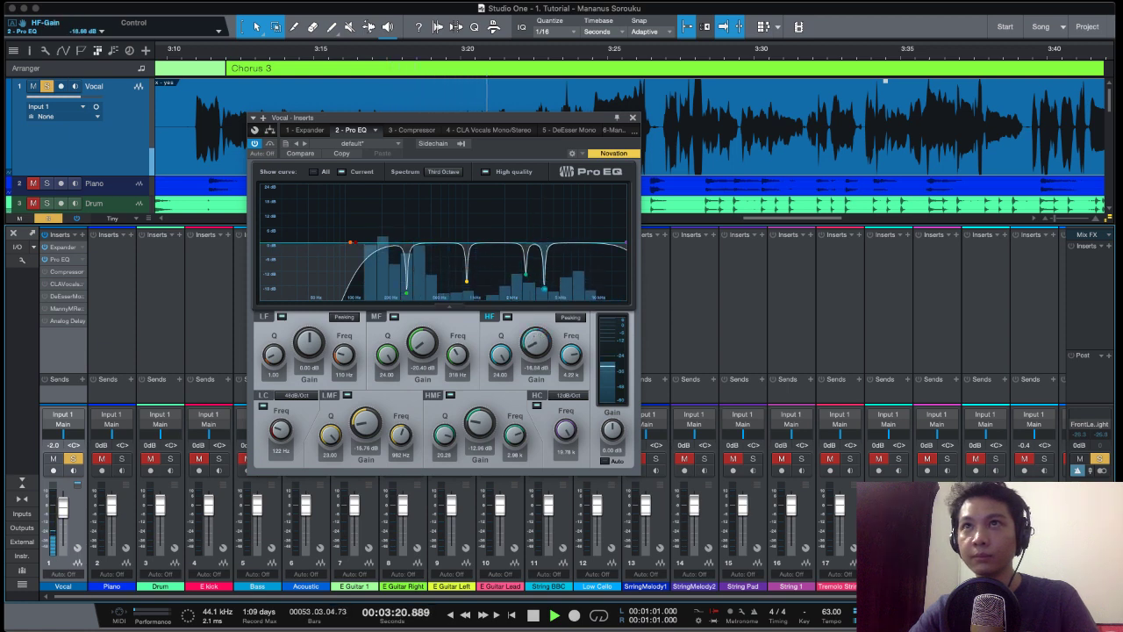
pyautogui.press('space')
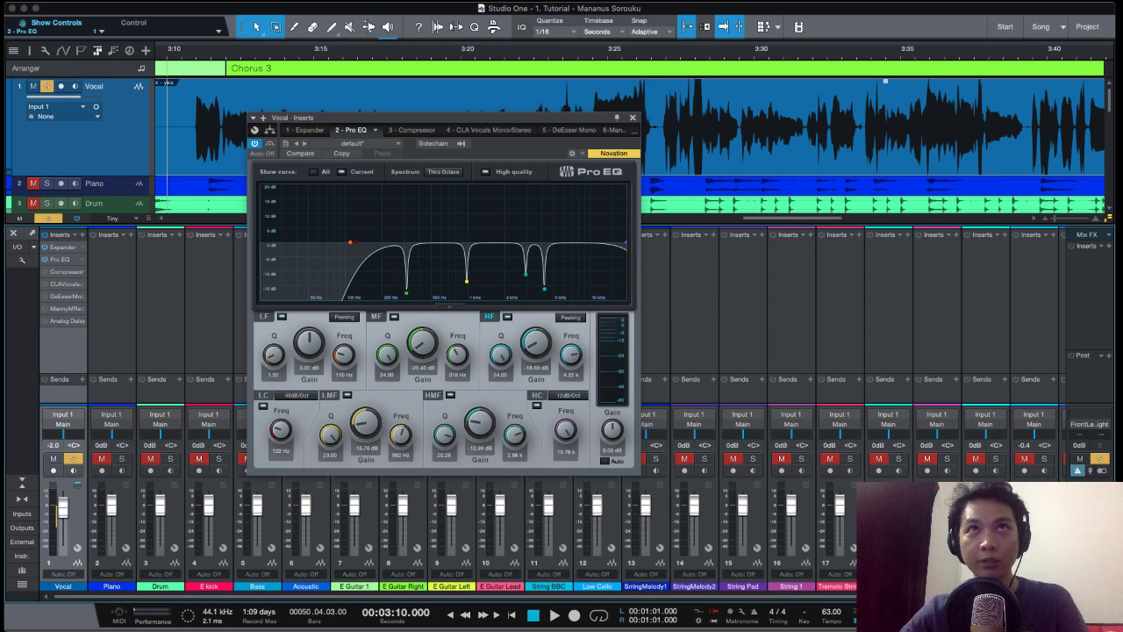
# Step: Play the vocal and compare the sound with Pro EQ bypassed and active, leaving it active
pyautogui.click(254, 143)
pyautogui.press('space')
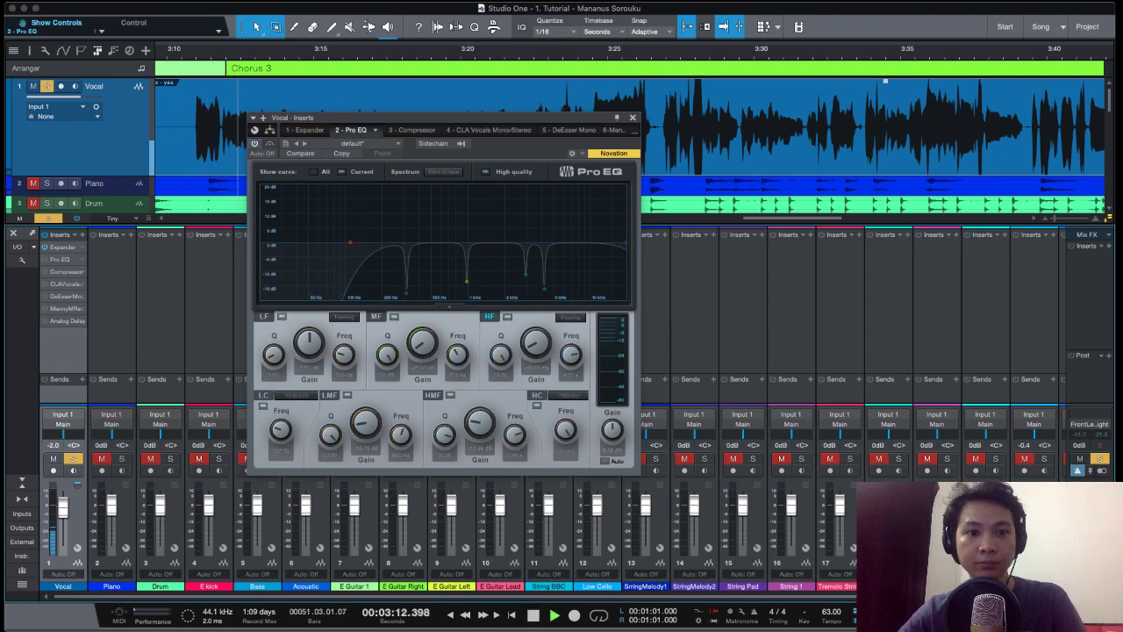
pyautogui.click(255, 143)
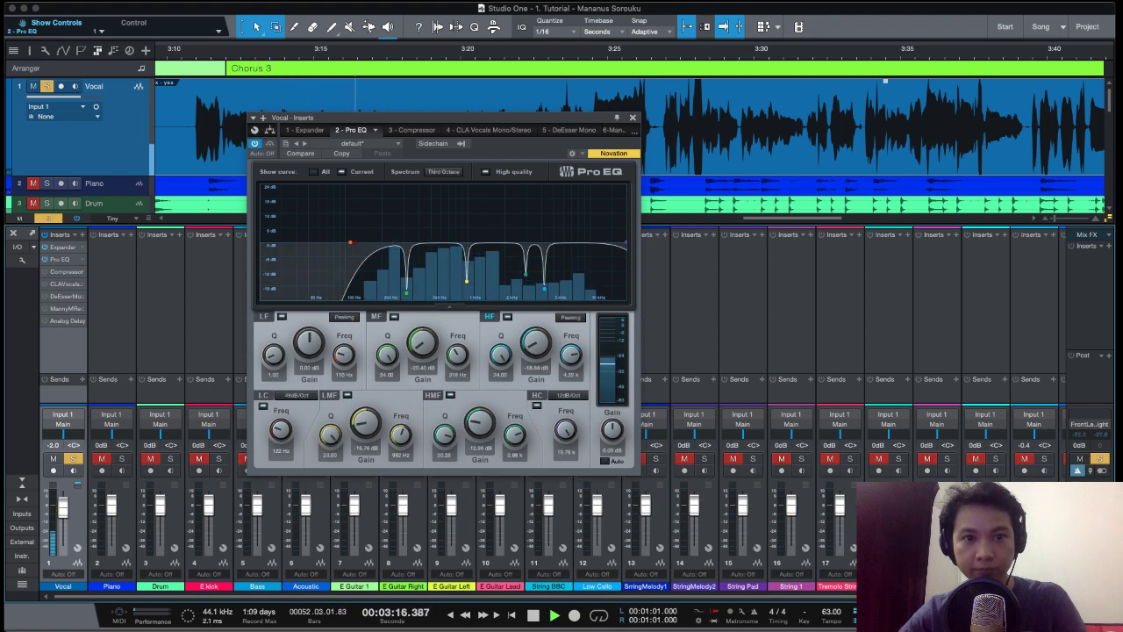
pyautogui.click(254, 143)
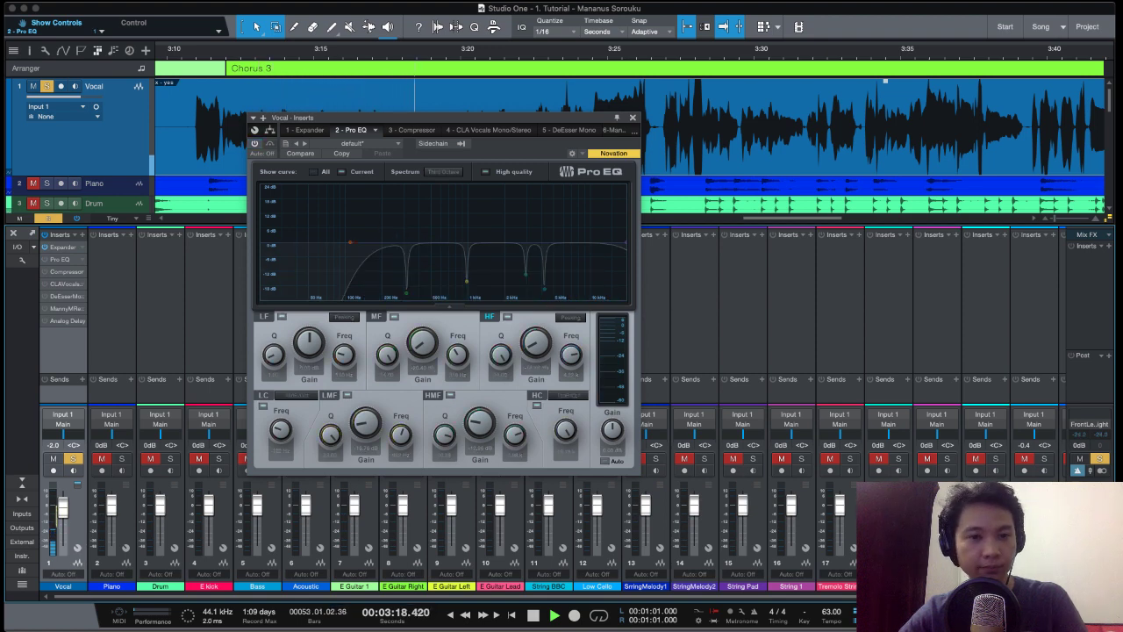
pyautogui.click(255, 143)
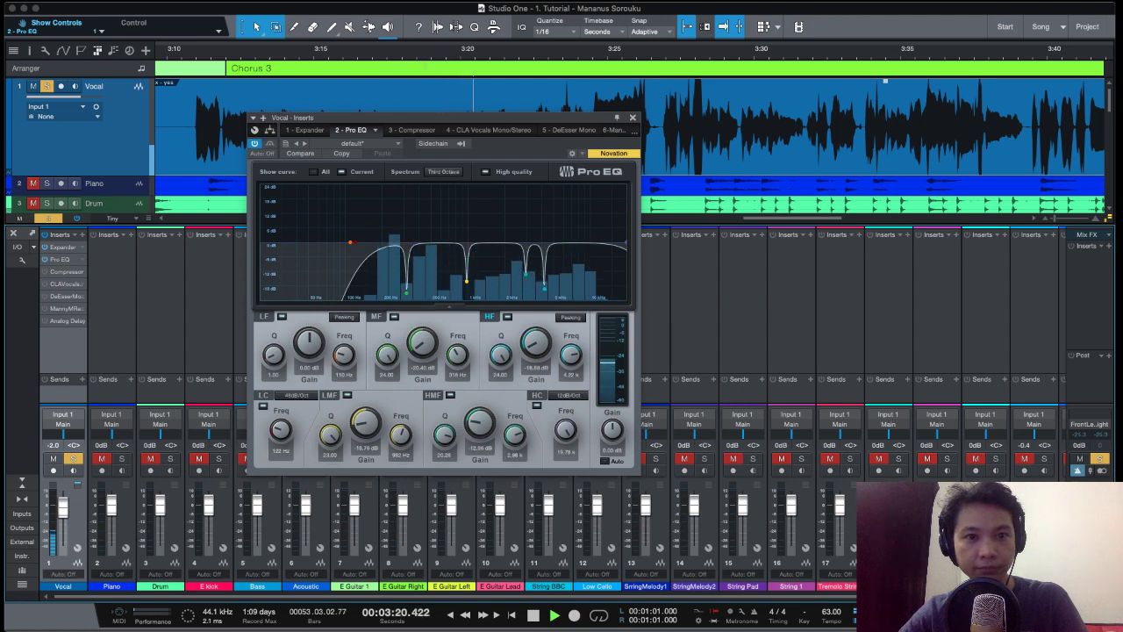
pyautogui.press('space')
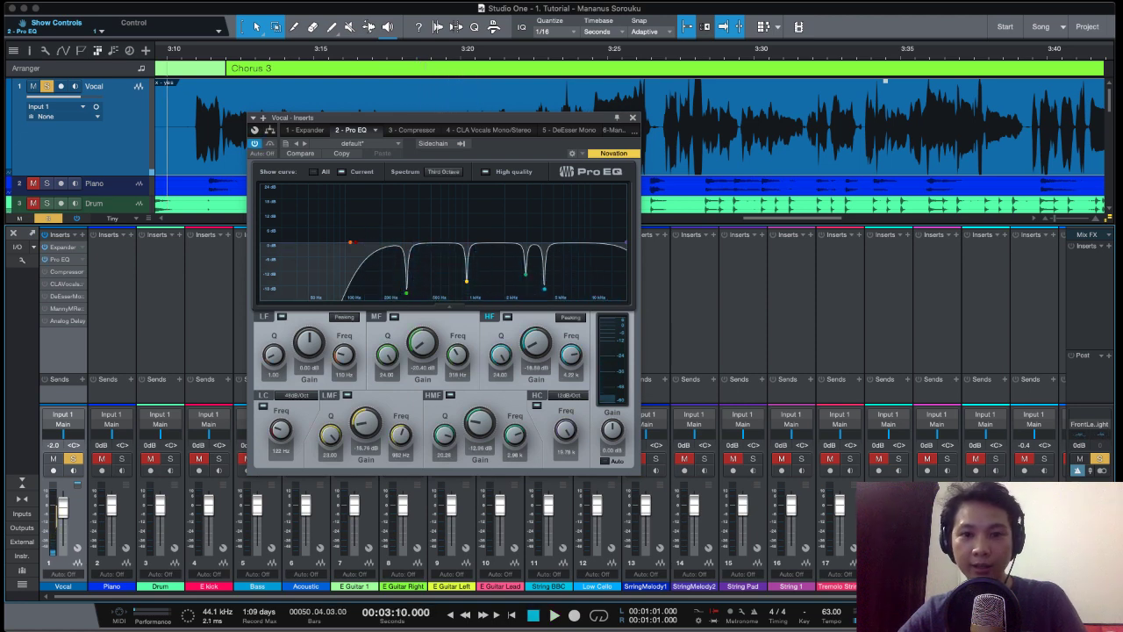